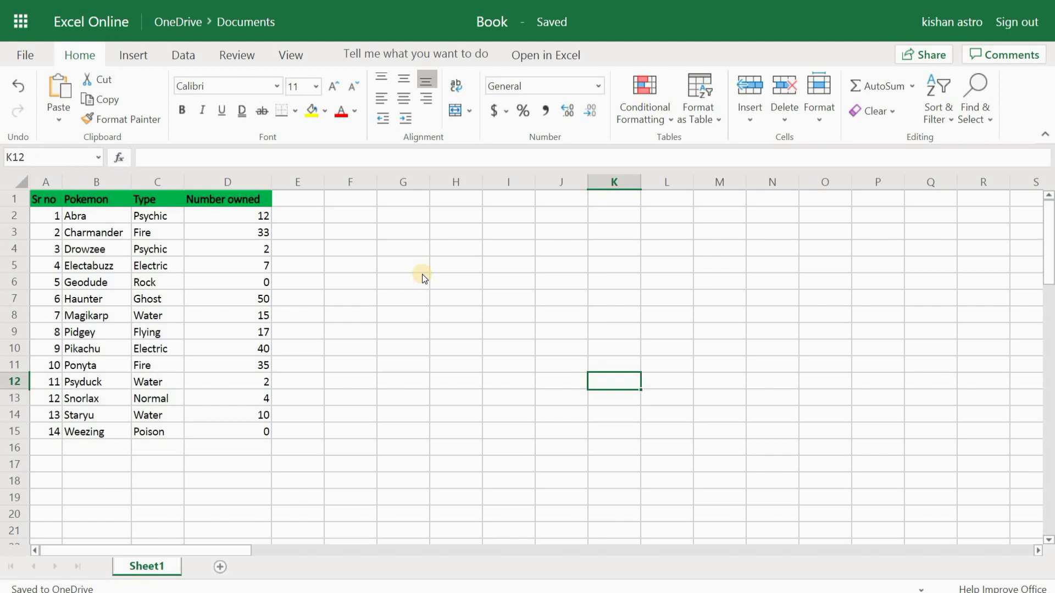
pyautogui.click(244, 203)
pyautogui.hotkey('ctrl', 'space')
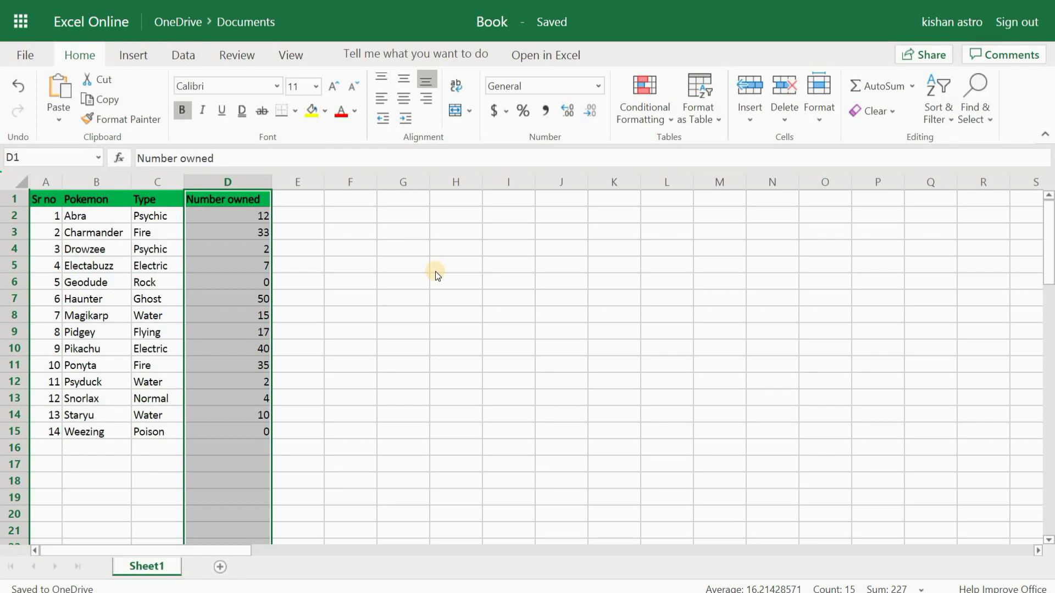
pyautogui.moveTo(431, 277); pyautogui.dragTo(426, 278)
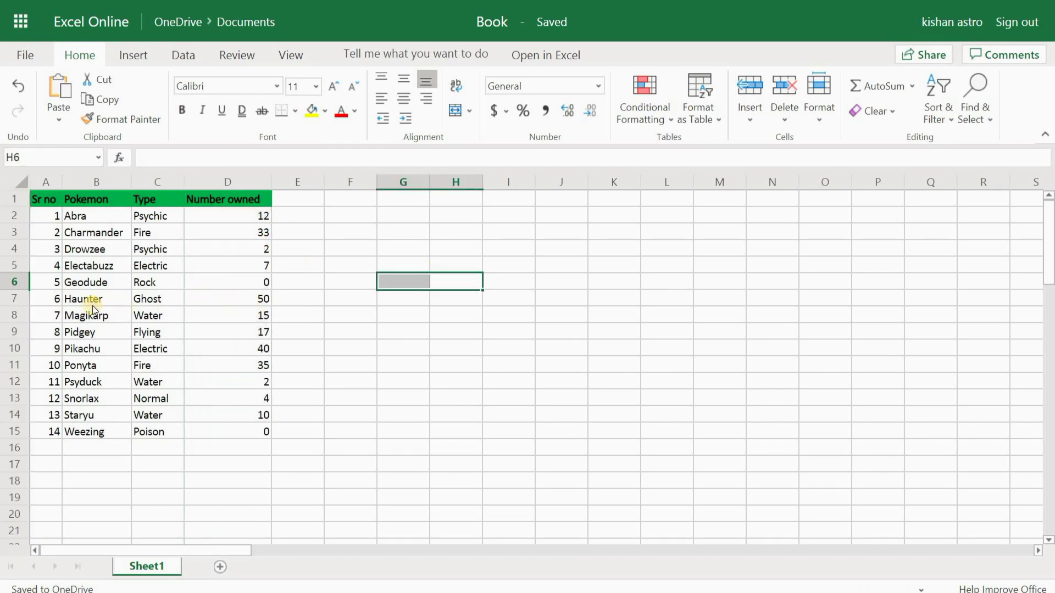
pyautogui.click(244, 298)
pyautogui.click(225, 417)
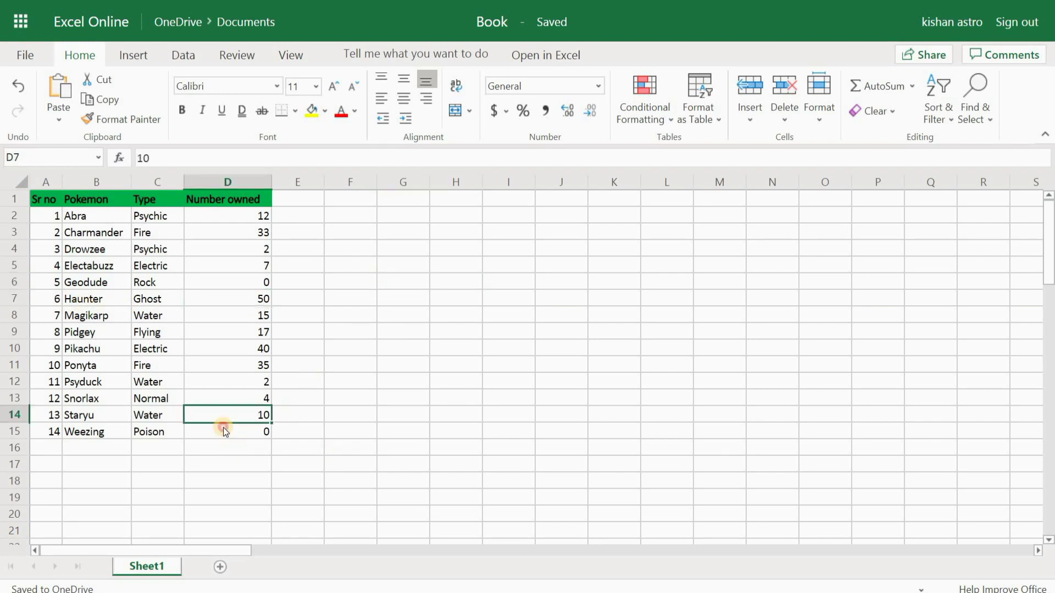
pyautogui.click(223, 431)
pyautogui.click(387, 394)
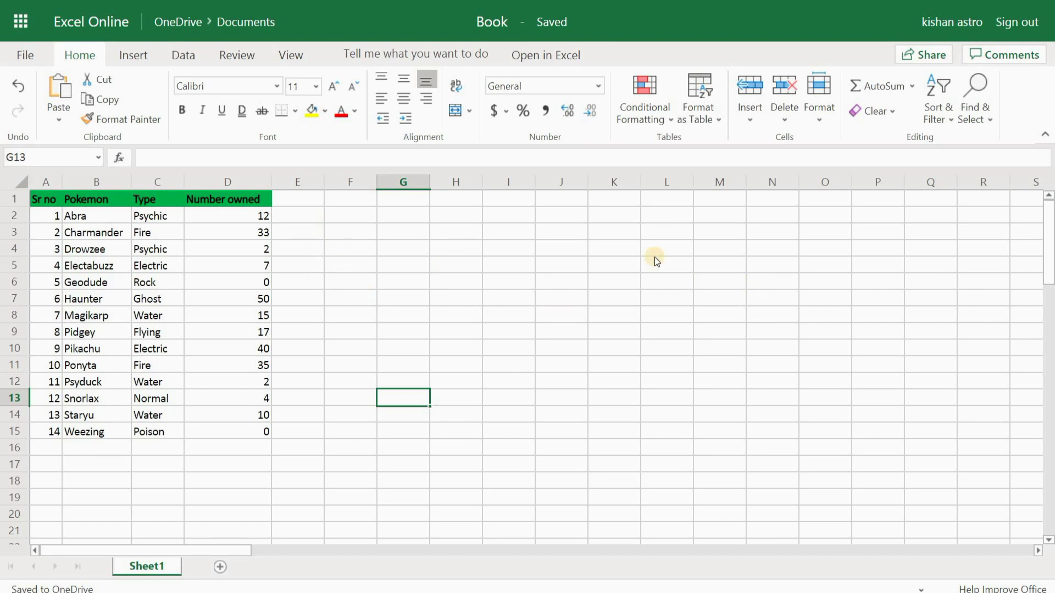
# Try sorting only the Number owned values in D2:D15 in descending order, leaving the other columns out of the selection
pyautogui.click(261, 218)
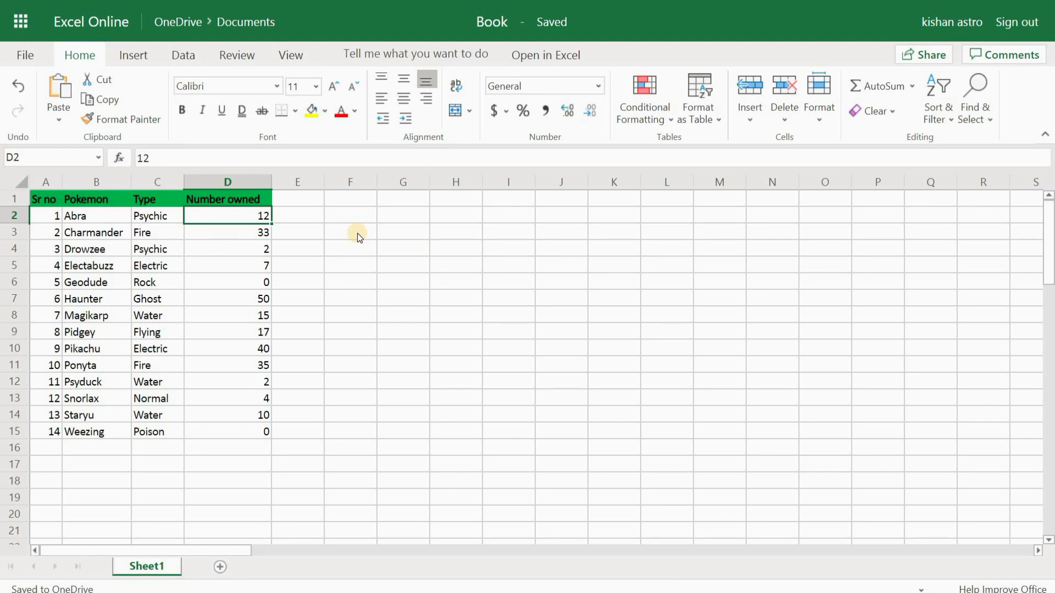
pyautogui.hotkey('ctrl', 'shift', 'Down')
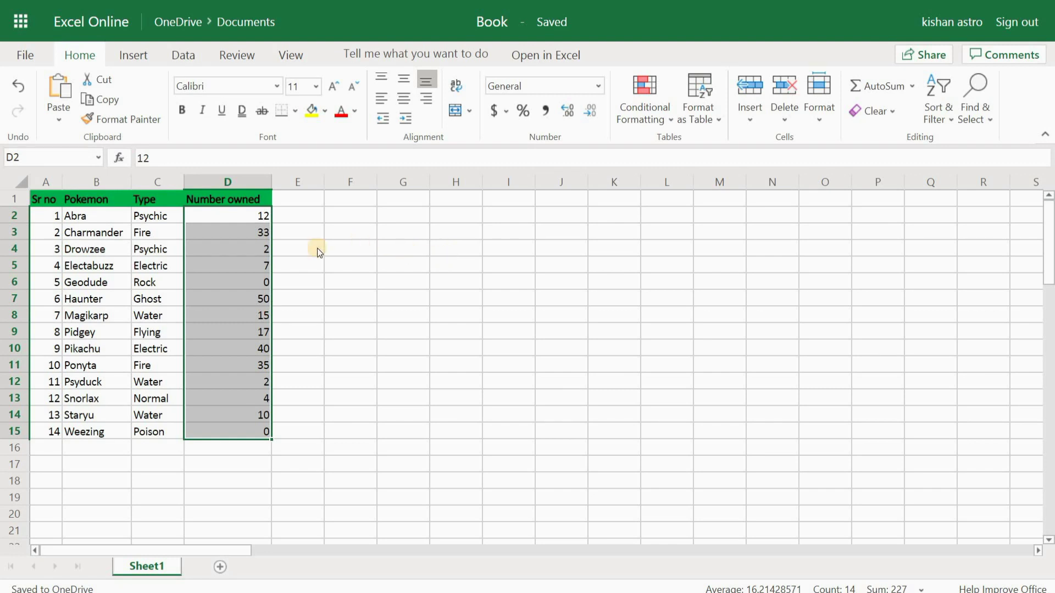
pyautogui.scroll(-5, 337, 318)
pyautogui.scroll(5, 331, 397)
pyautogui.scroll(-8, 363, 343)
pyautogui.scroll(7, 353, 343)
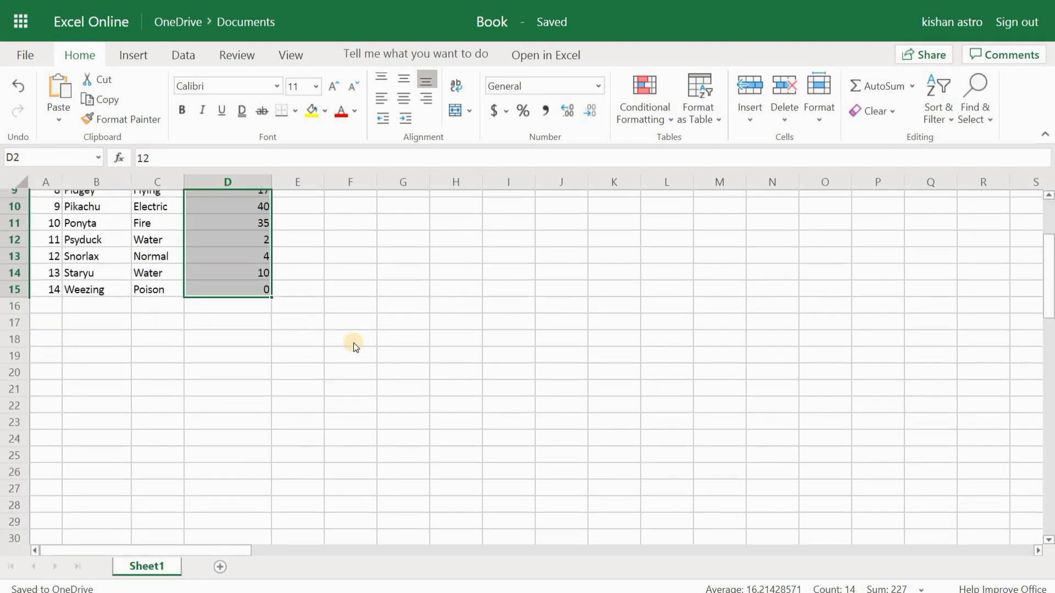
pyautogui.scroll(2, 331, 348)
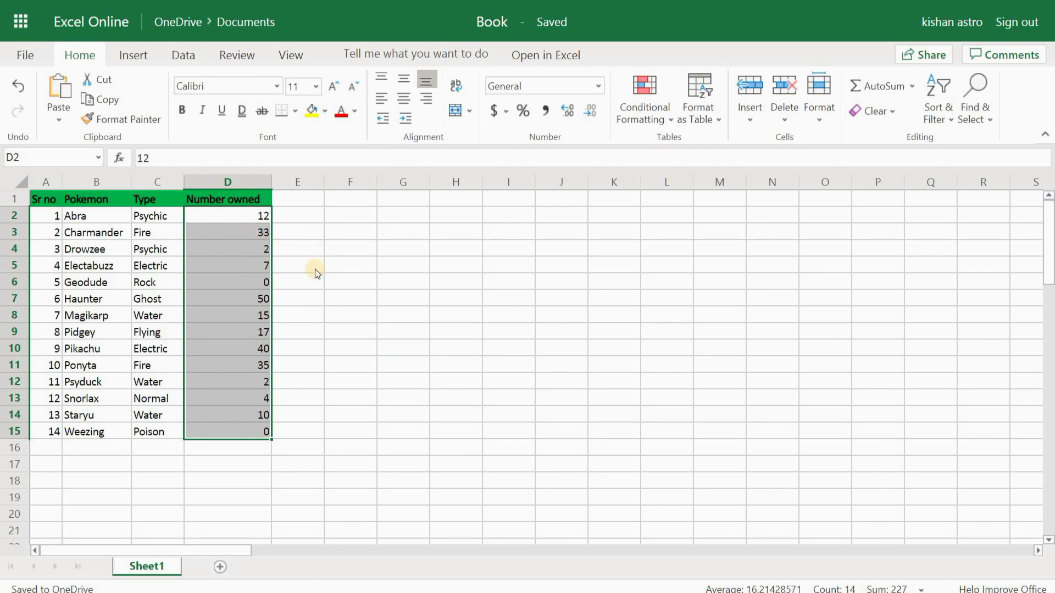
pyautogui.click(948, 118)
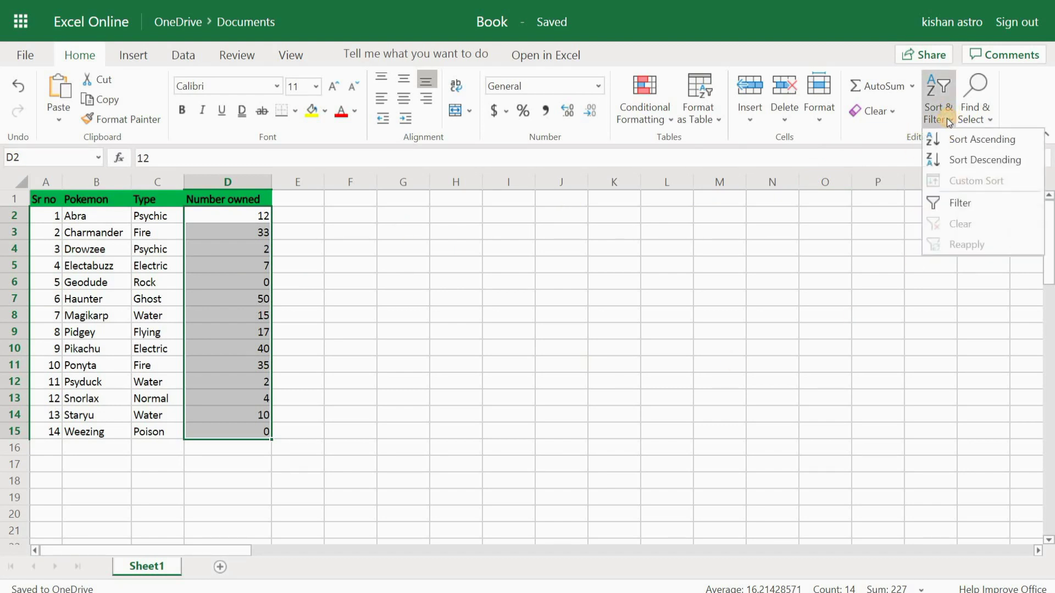
pyautogui.click(974, 160)
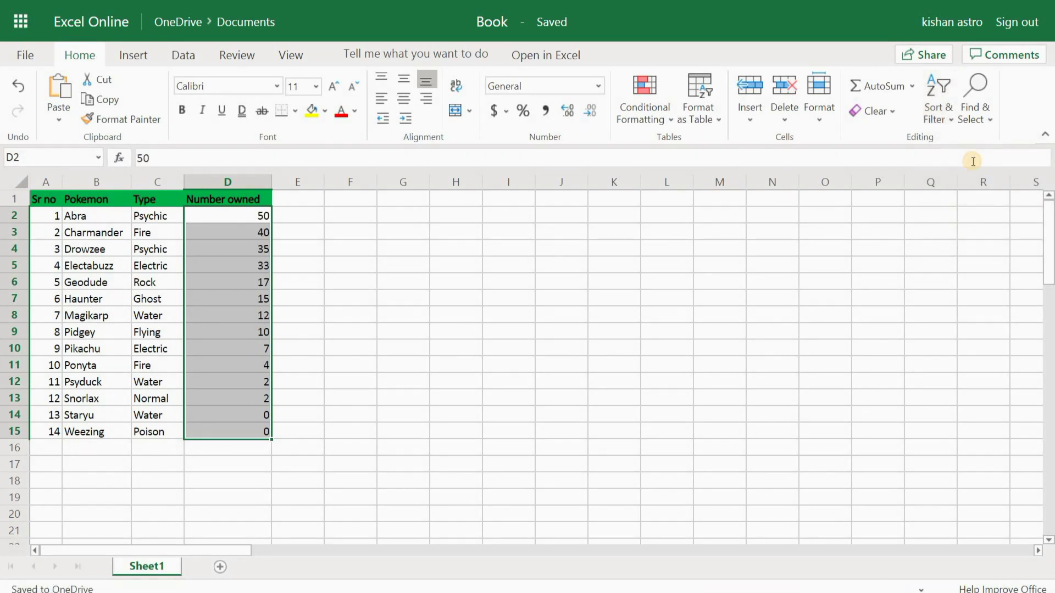
pyautogui.click(546, 365)
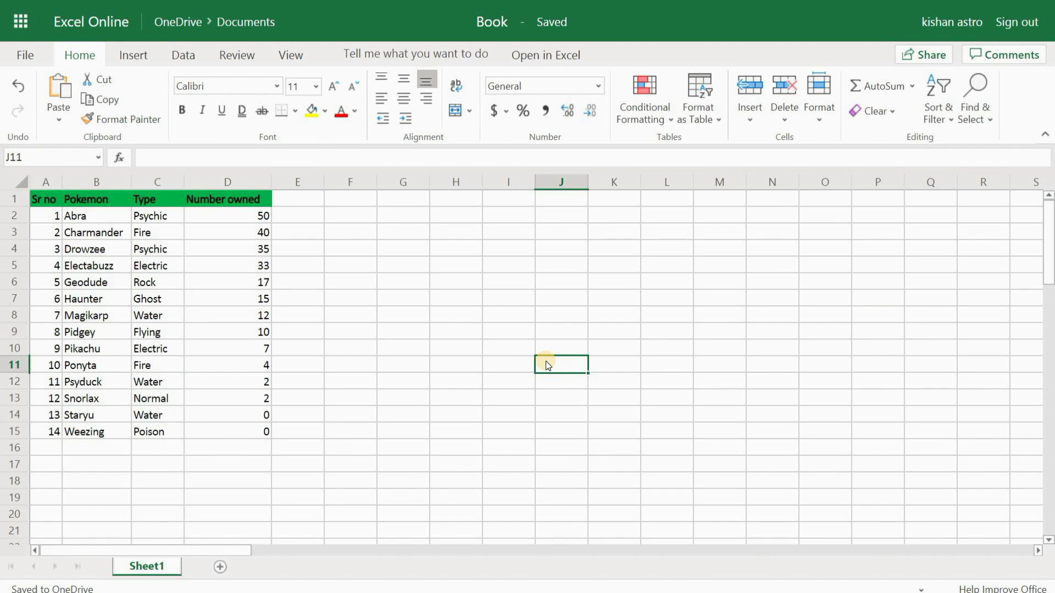
# Check the Number owned values against the Pokemon rows and undo the descending sort of that single column
pyautogui.click(252, 222)
pyautogui.click(242, 434)
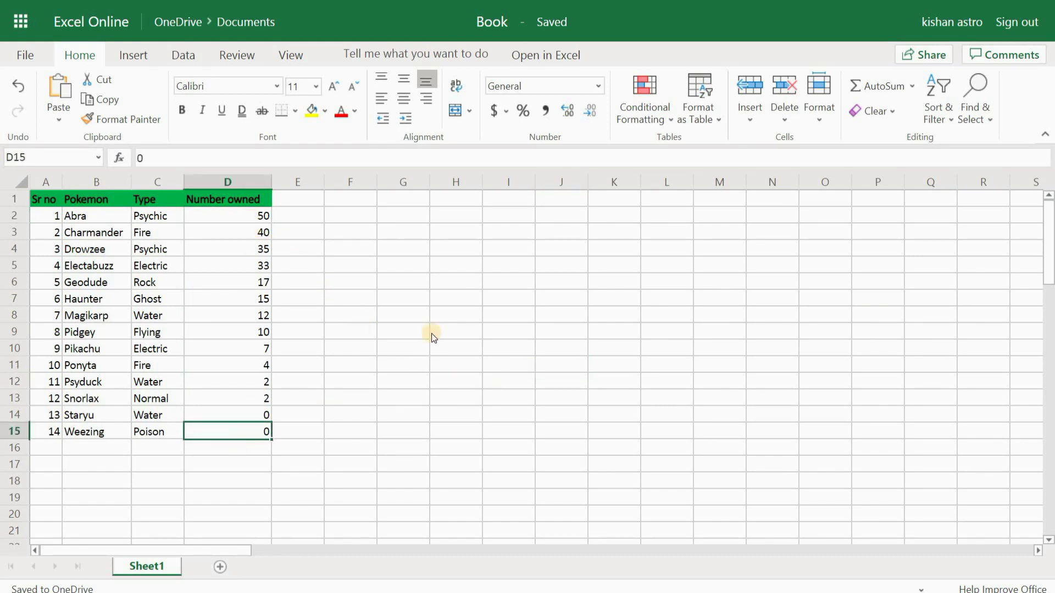
pyautogui.click(407, 282)
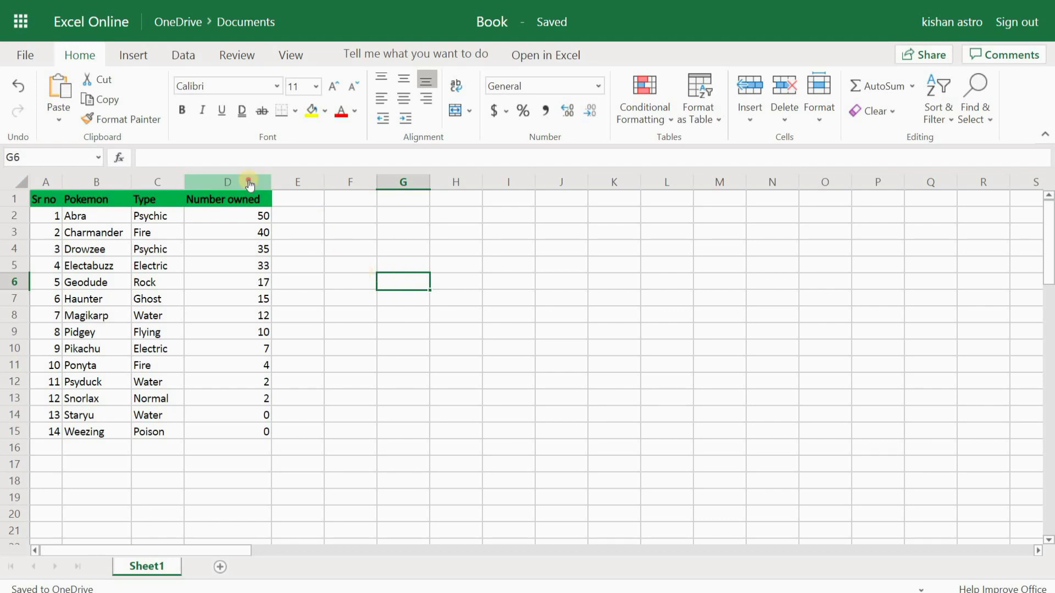
pyautogui.click(242, 181)
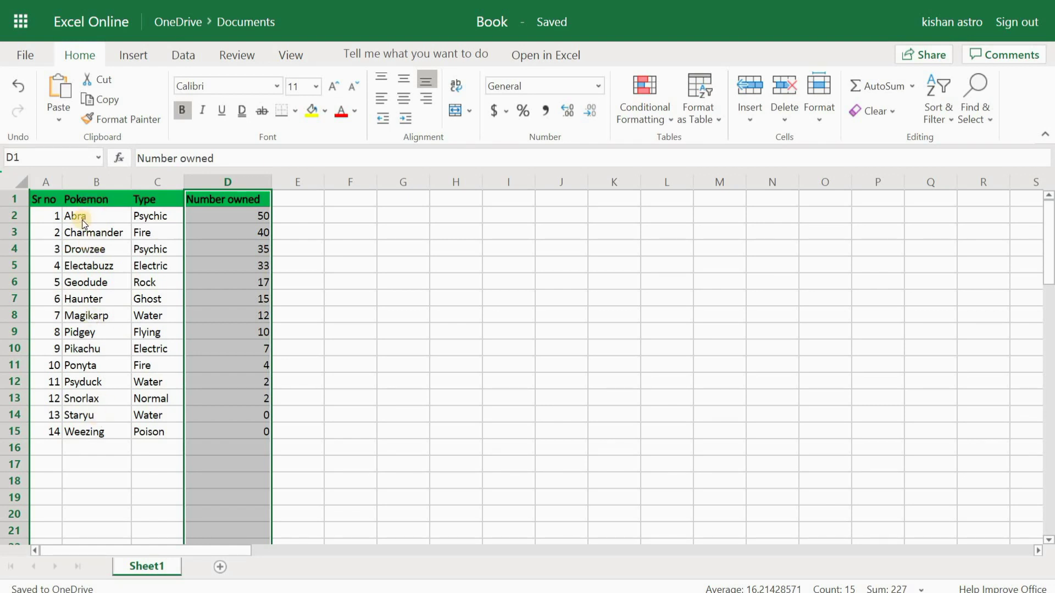
pyautogui.click(394, 269)
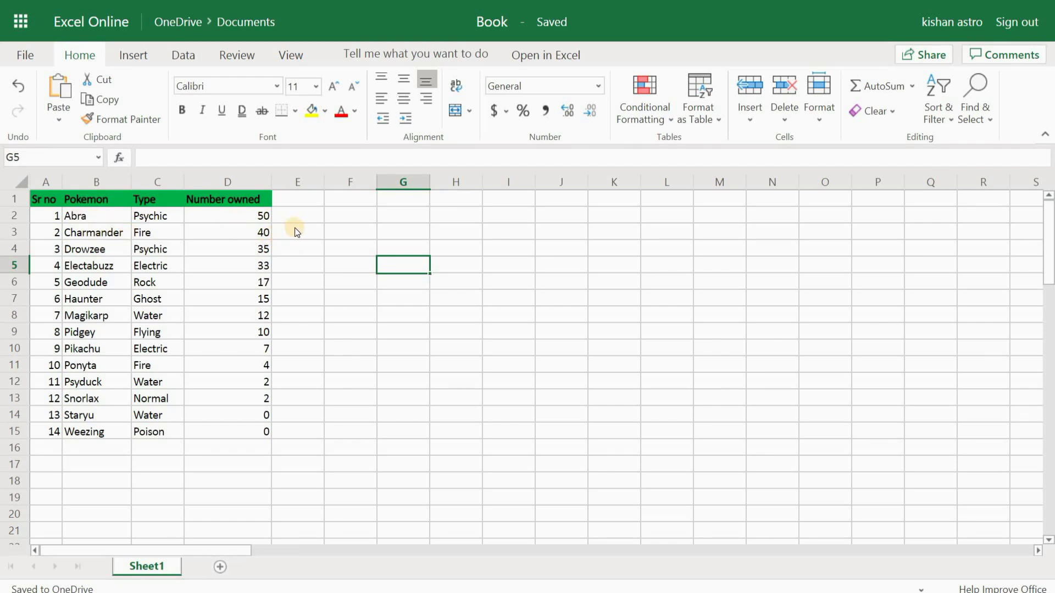
pyautogui.click(18, 85)
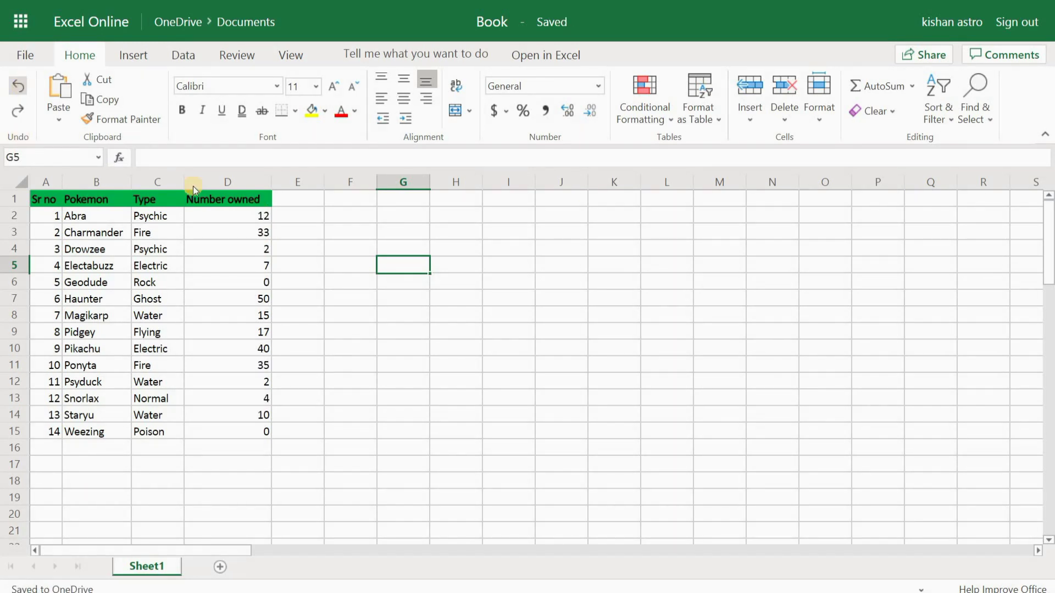
pyautogui.moveTo(369, 305); pyautogui.dragTo(365, 309)
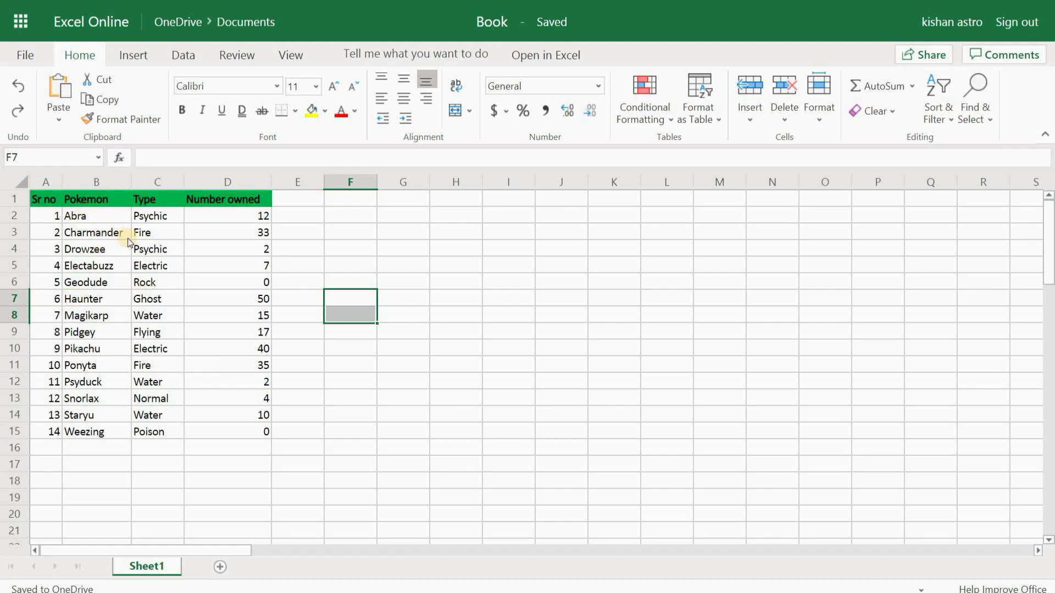
pyautogui.click(670, 302)
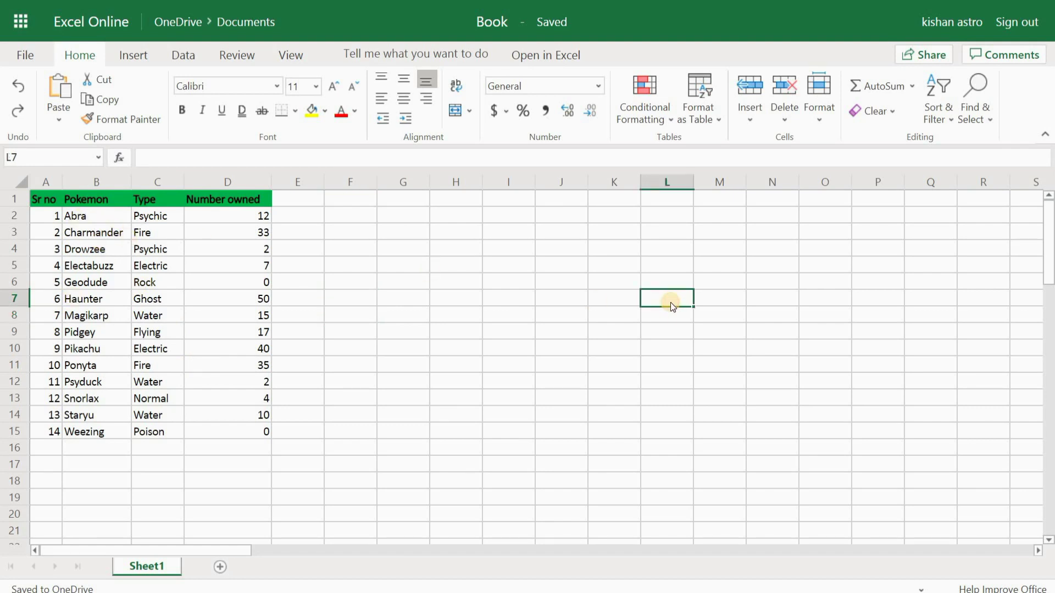
# Sort the entire Pokemon table by Number owned in descending order, keeping each row's data together
pyautogui.click(257, 219)
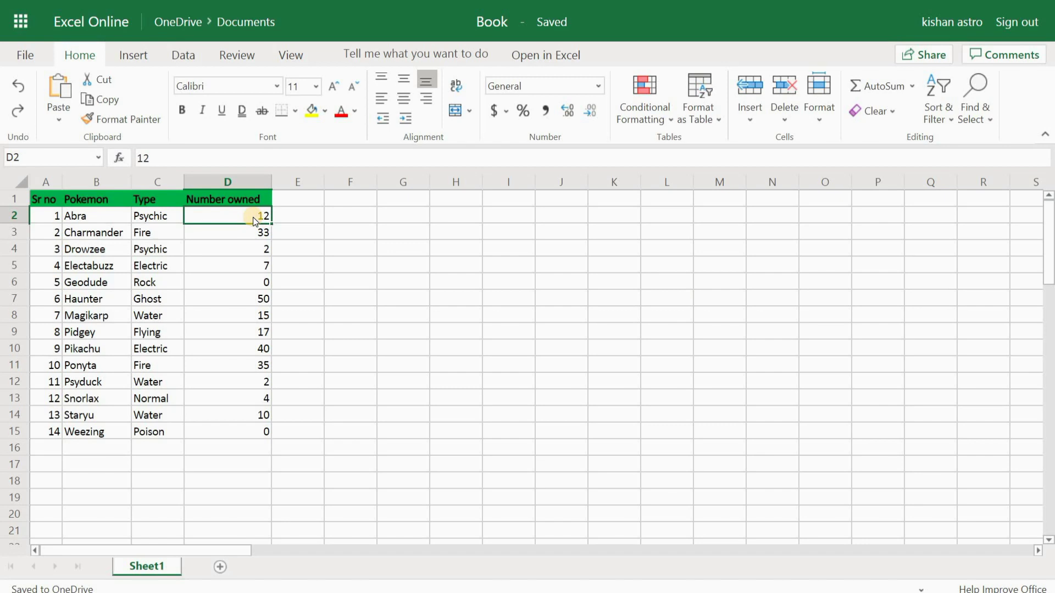
pyautogui.click(939, 115)
pyautogui.click(970, 160)
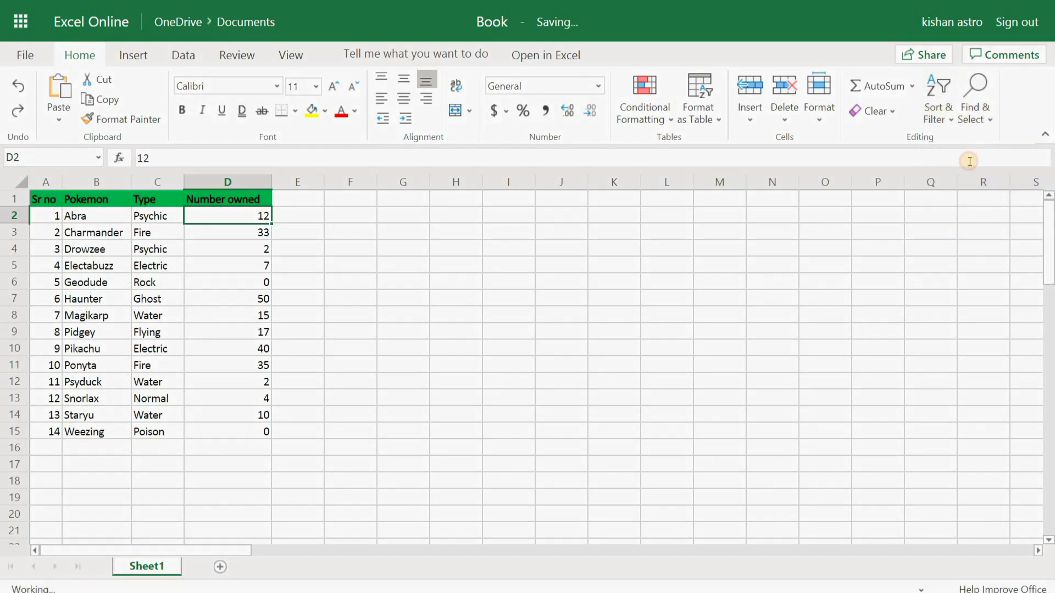
pyautogui.click(569, 334)
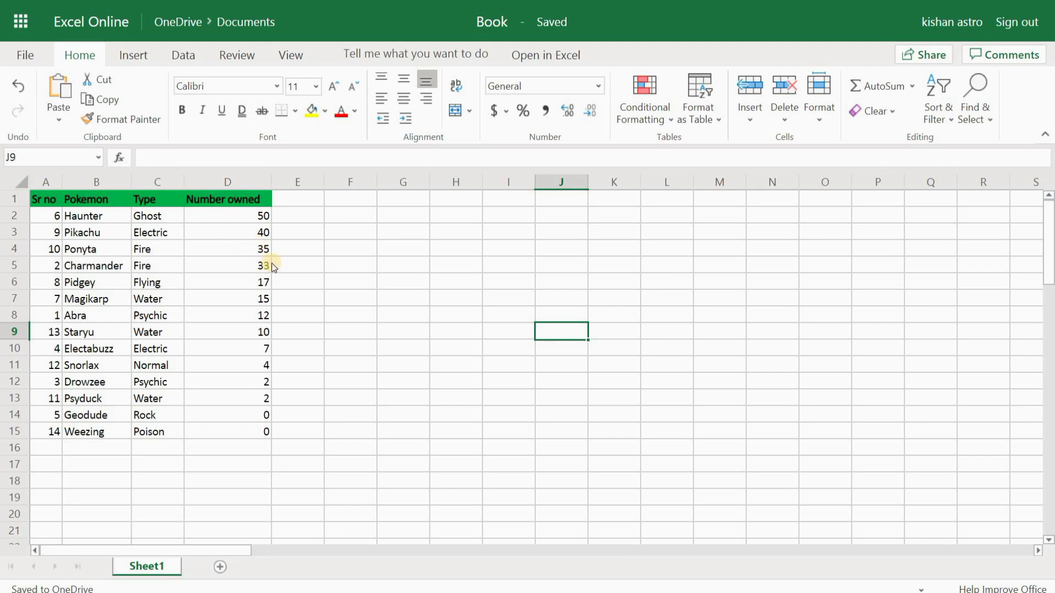
pyautogui.click(81, 220)
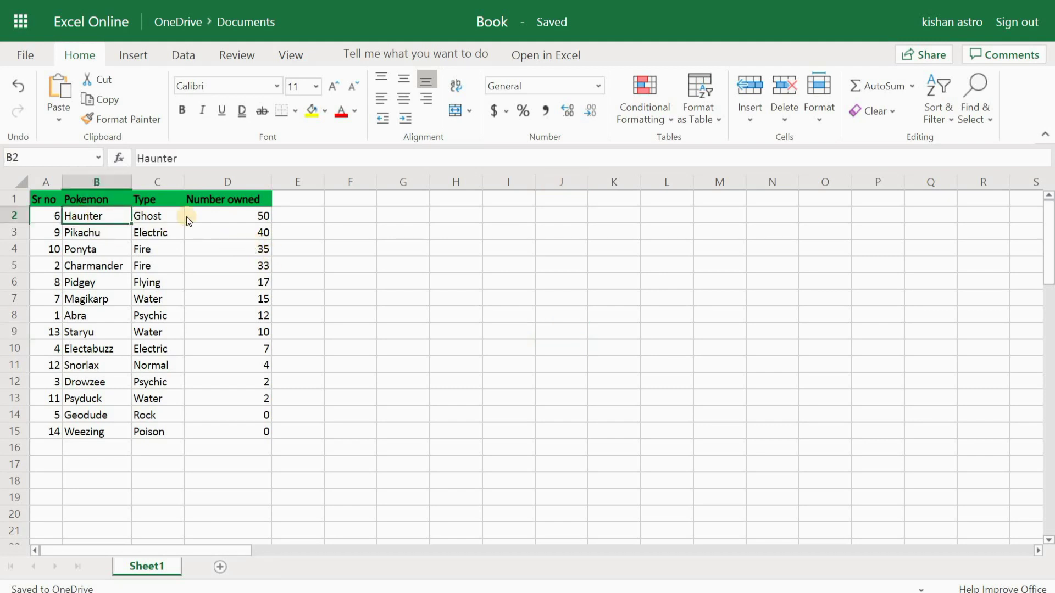
pyautogui.click(223, 217)
pyautogui.click(101, 215)
pyautogui.click(938, 107)
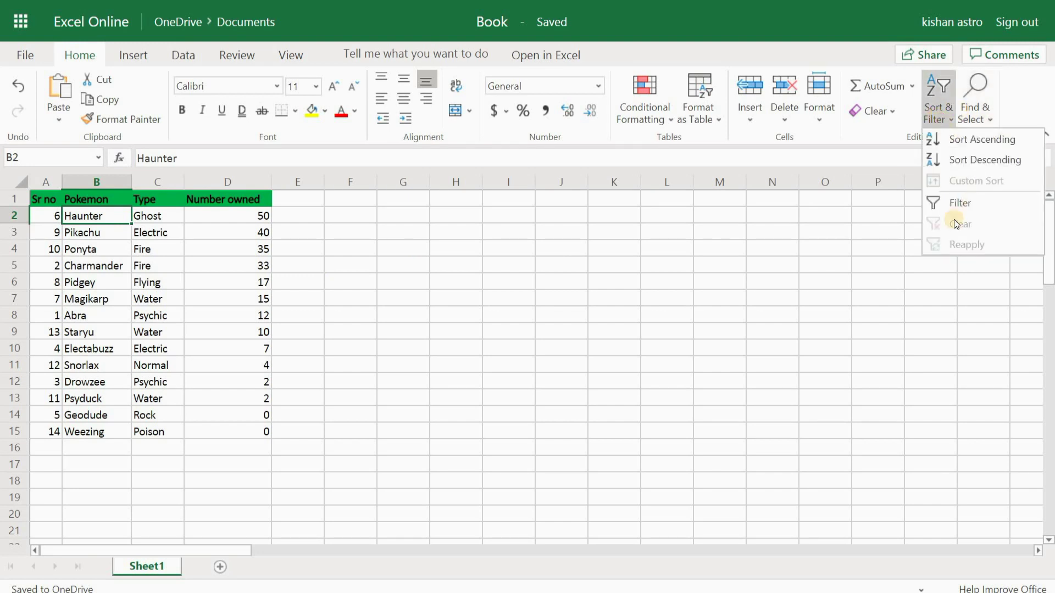
pyautogui.click(779, 310)
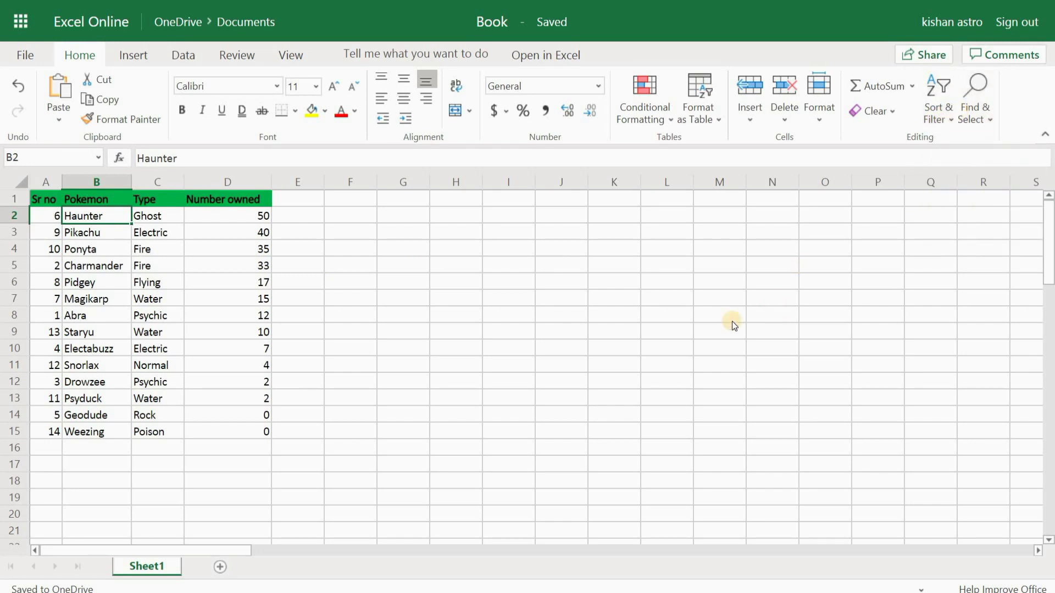
pyautogui.click(404, 349)
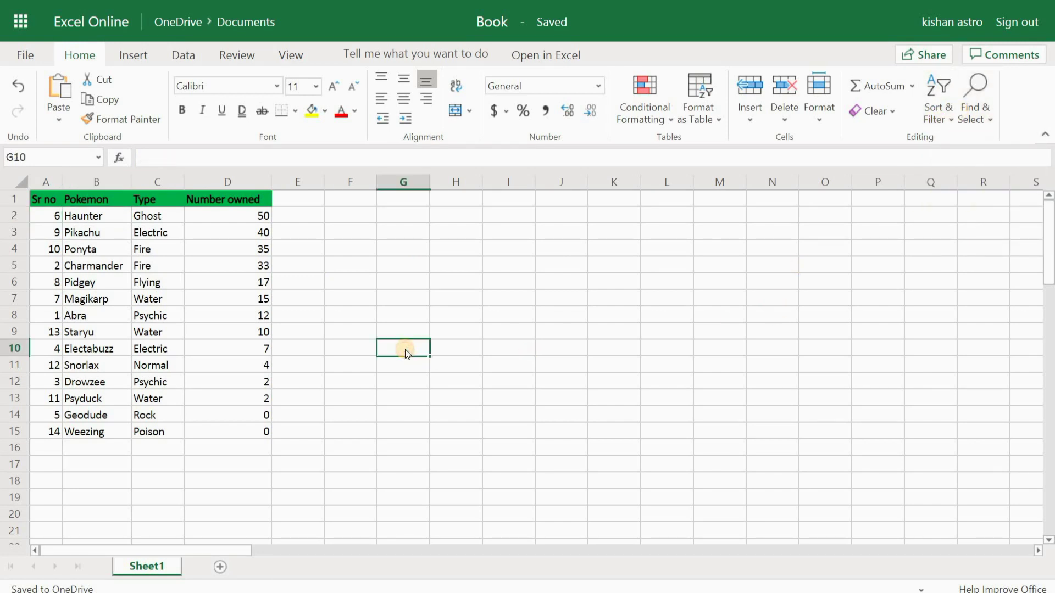
# Try sorting only the Sr no values in A2:A15 in descending order
pyautogui.click(57, 217)
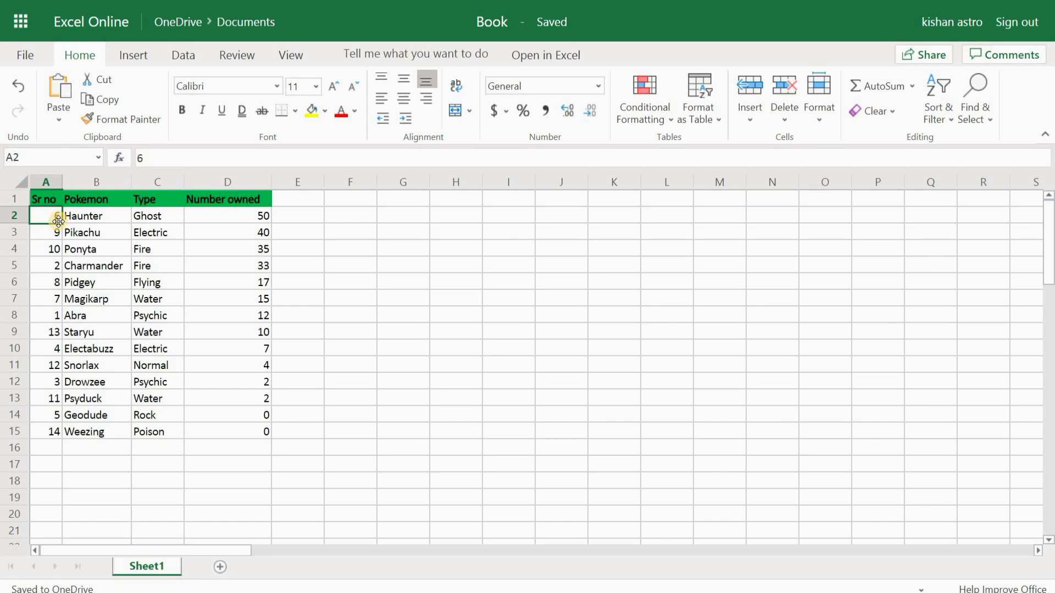
pyautogui.moveTo(58, 221); pyautogui.dragTo(57, 229)
pyautogui.click(52, 213)
pyautogui.hotkey('ctrl', 'shift', 'Down')
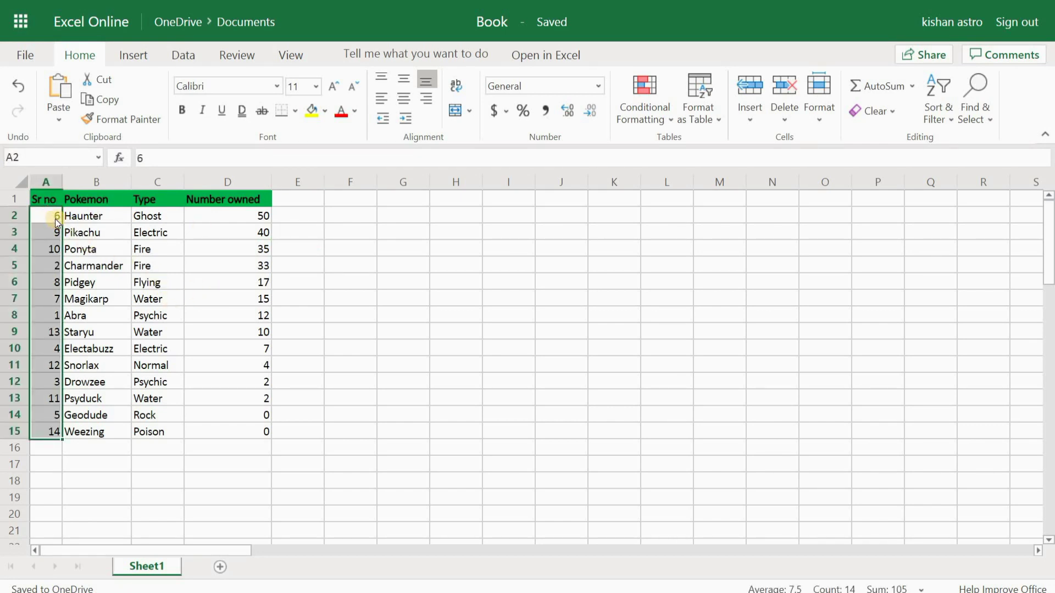
pyautogui.click(951, 116)
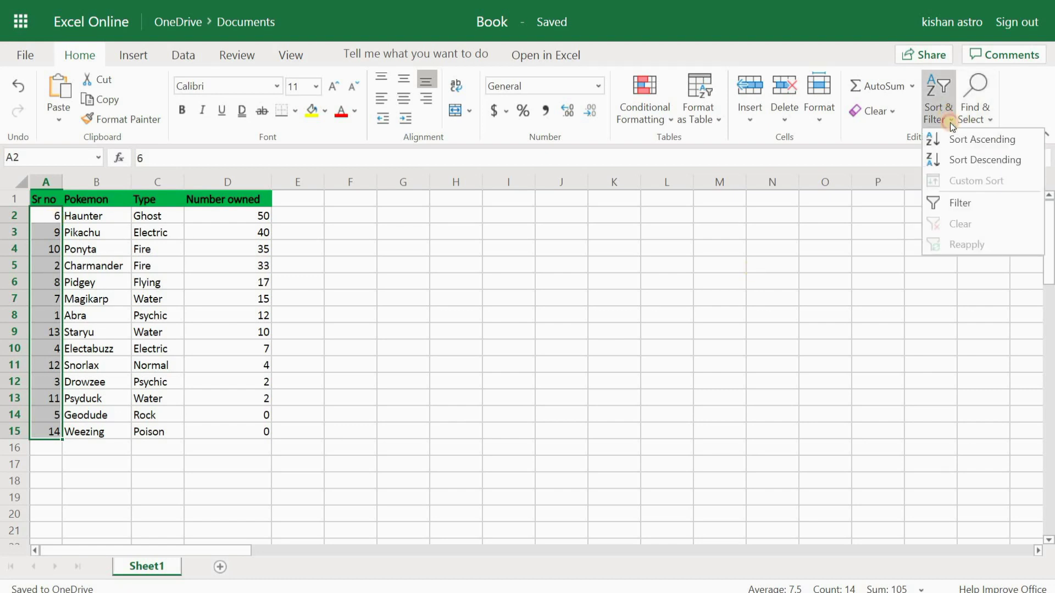
pyautogui.click(961, 156)
pyautogui.click(653, 383)
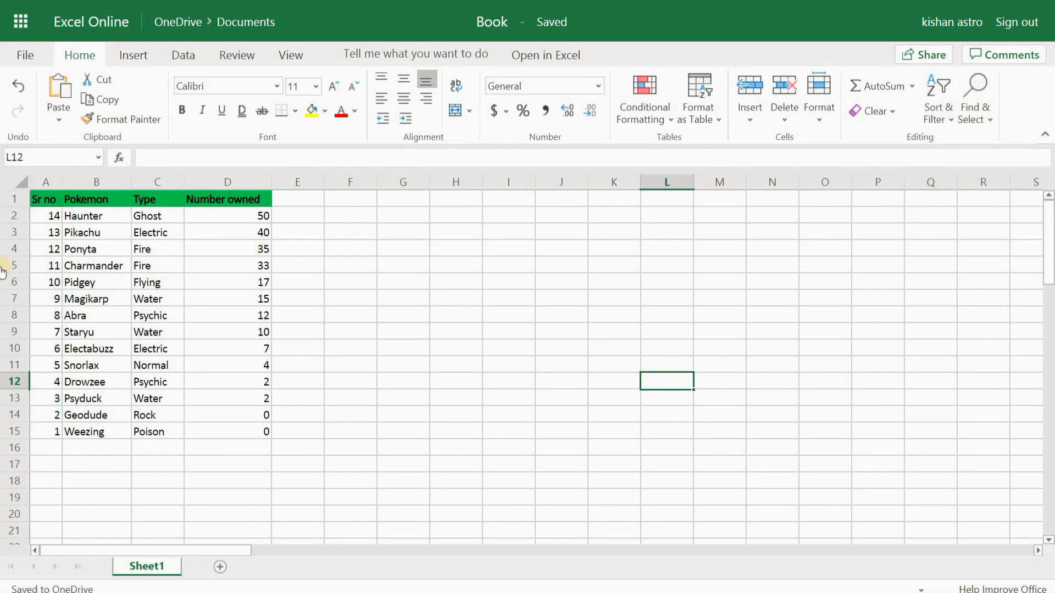
# Sort only the Sr no values in A2:A15 in ascending order, without reordering the other columns
pyautogui.click(57, 217)
pyautogui.hotkey('ctrl', 'shift', 'Down')
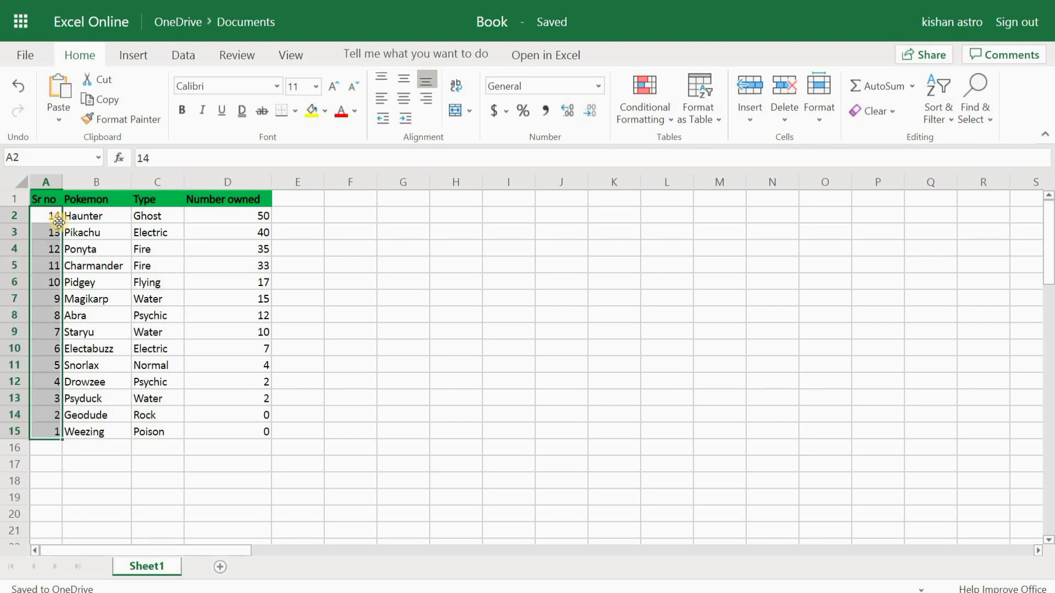
pyautogui.click(950, 120)
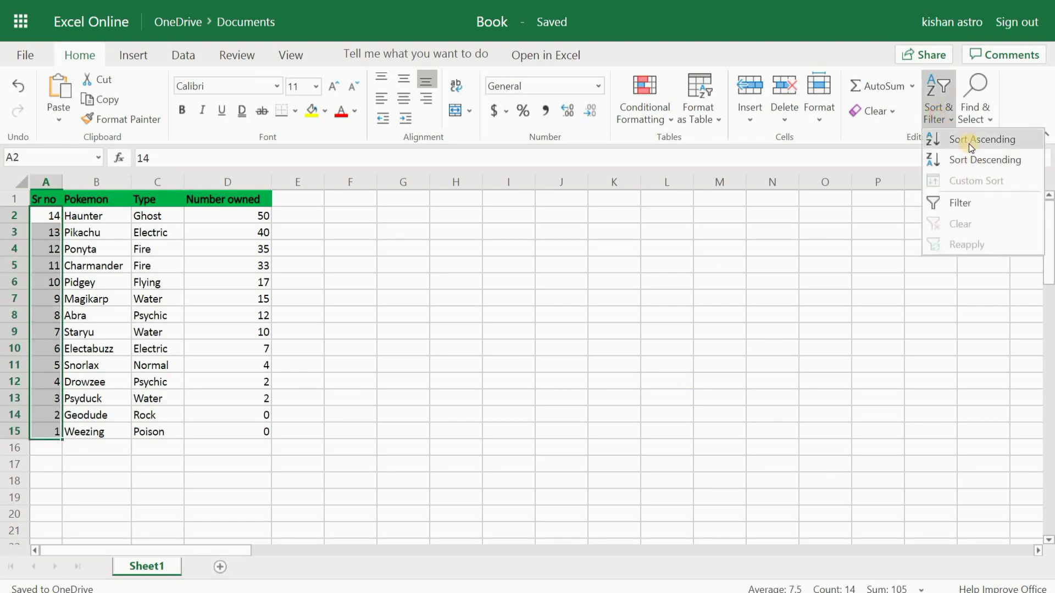
pyautogui.click(967, 142)
pyautogui.click(684, 351)
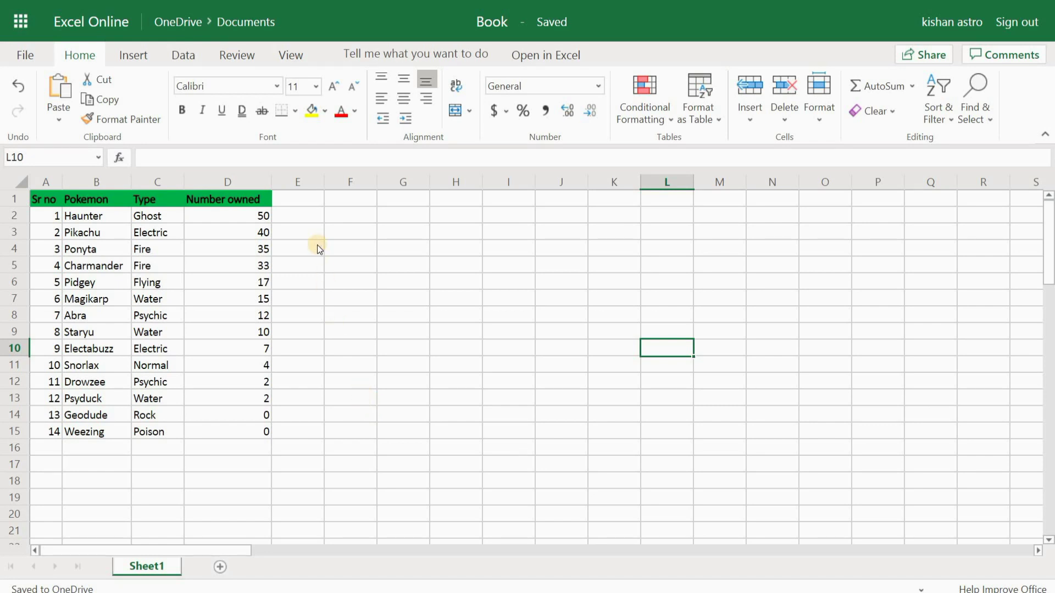
pyautogui.click(240, 218)
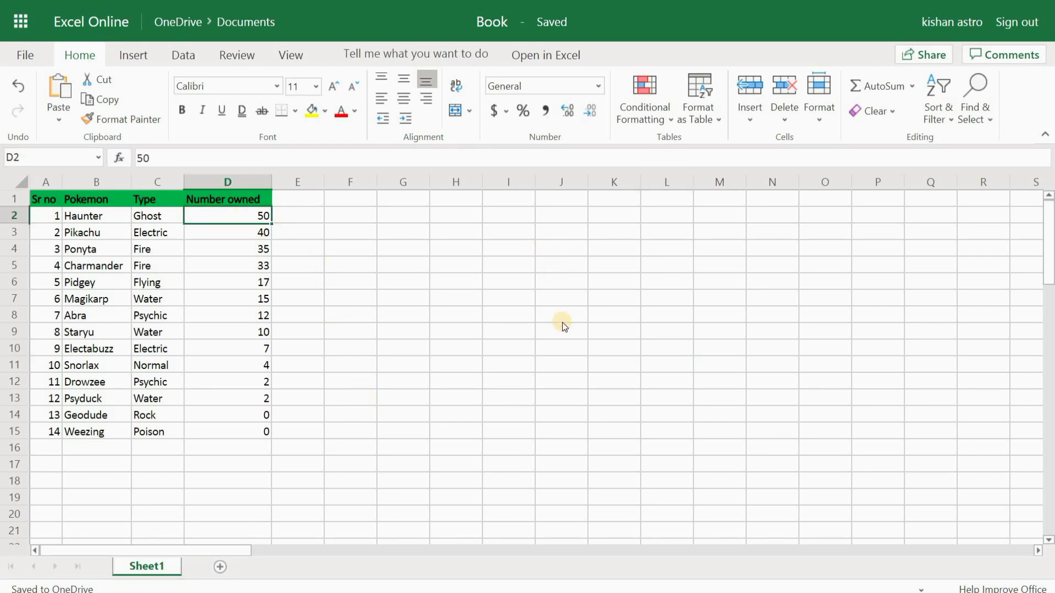
pyautogui.click(552, 331)
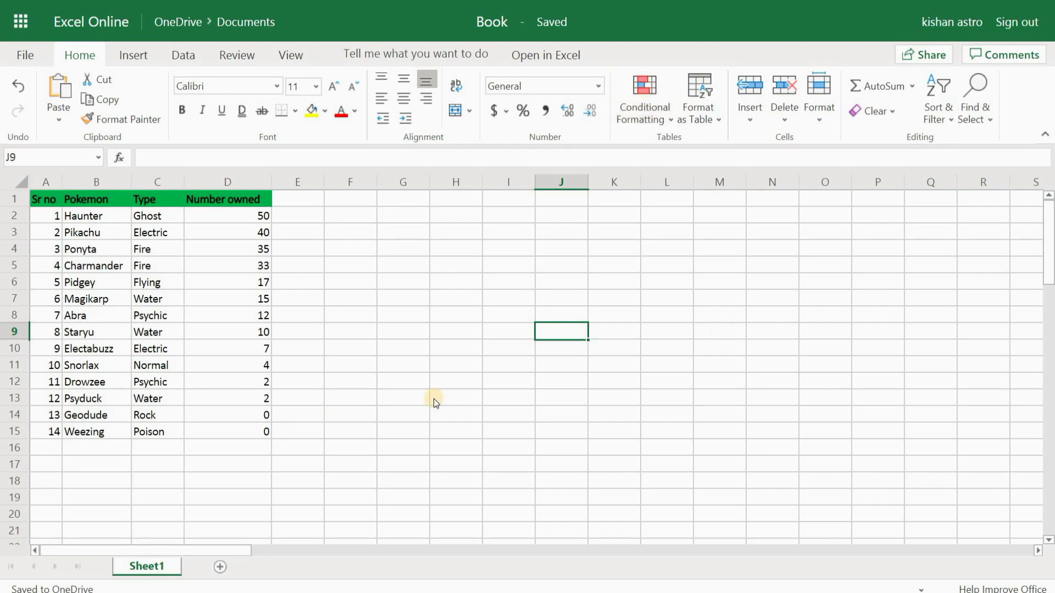
pyautogui.click(401, 392)
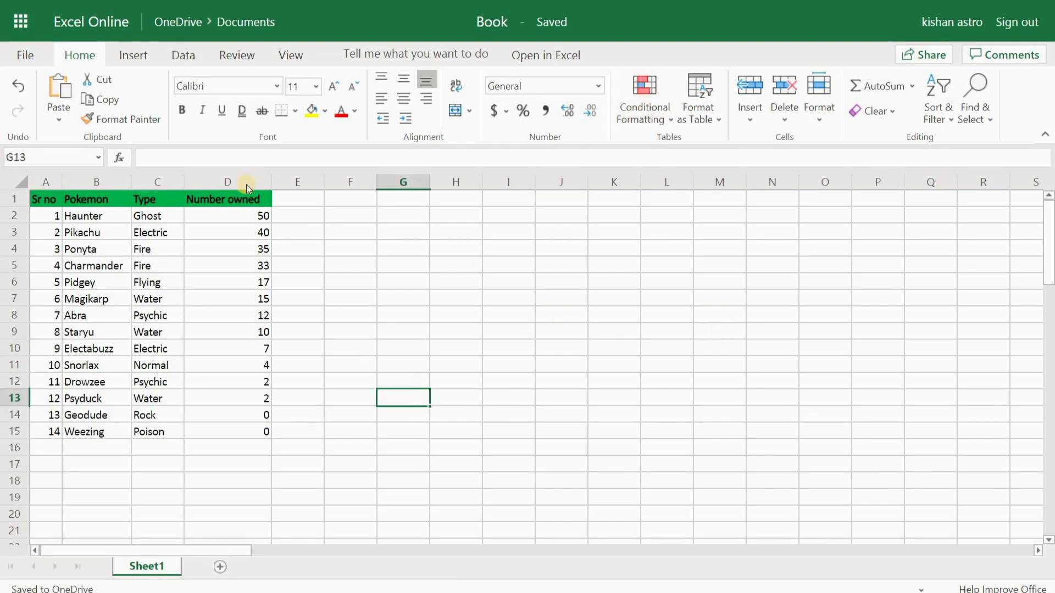
# Undo both Sr no sorts and the full-table sort, and check the Number owned values for Haunter and Weezing
pyautogui.click(21, 88)
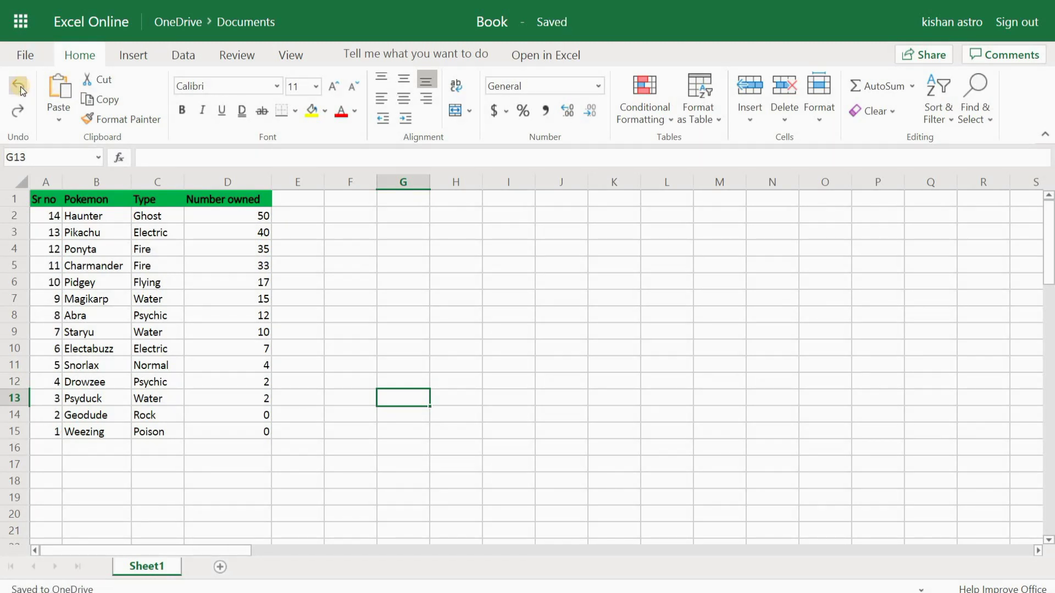
pyautogui.click(21, 88)
pyautogui.click(21, 88)
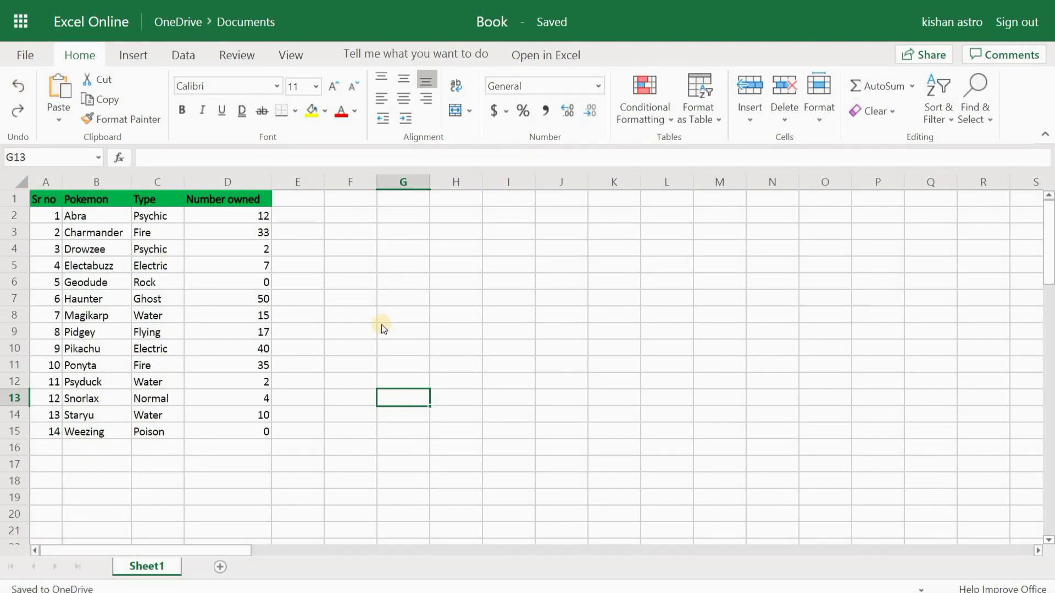
pyautogui.click(575, 343)
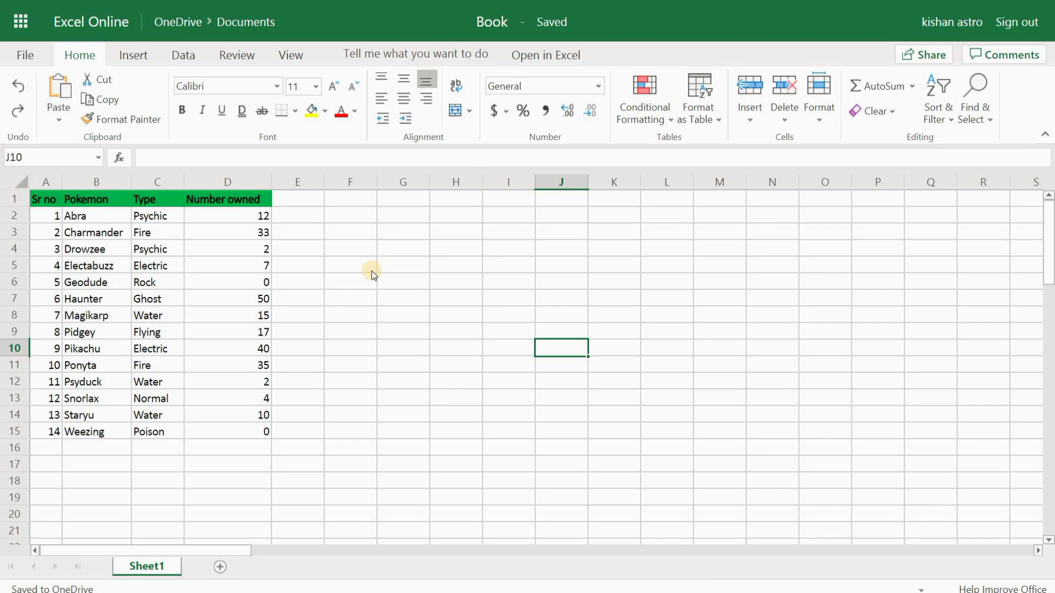
pyautogui.click(80, 298)
pyautogui.click(255, 301)
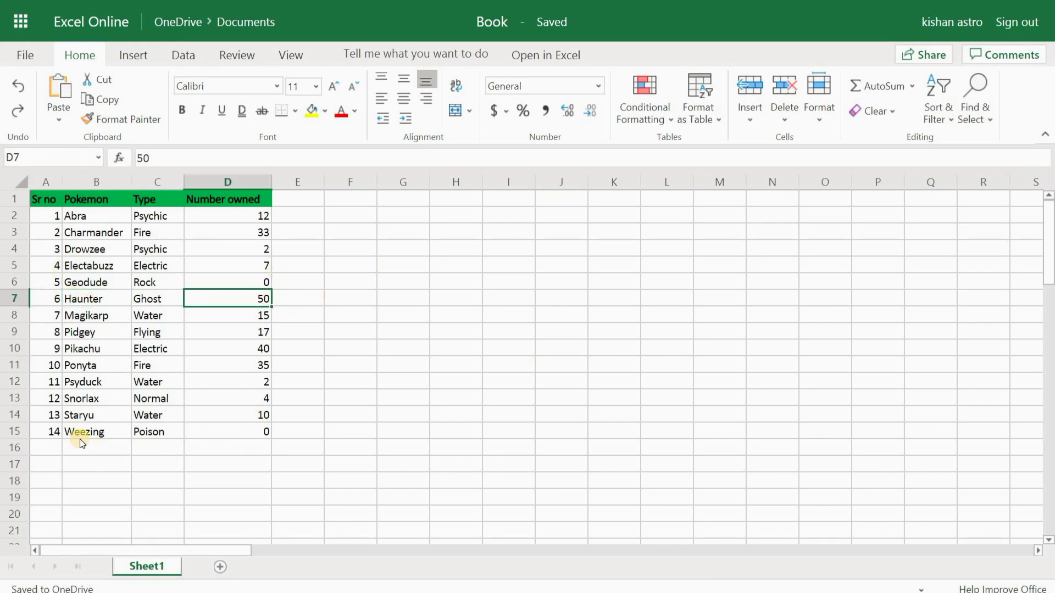
pyautogui.click(207, 431)
pyautogui.click(400, 311)
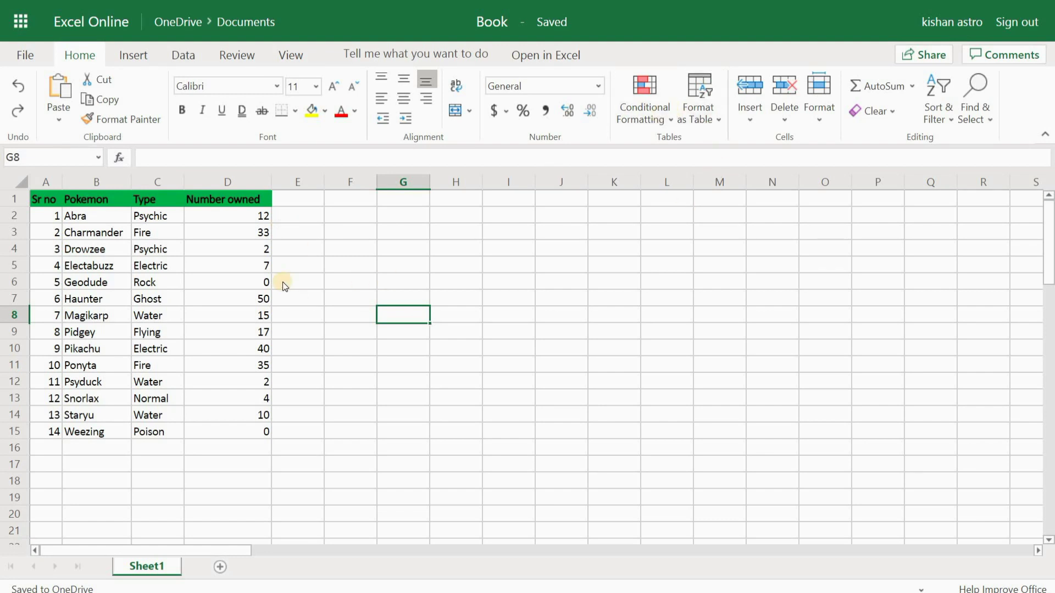
# Apply a green-yellow-red color scale to the Number owned values in D2:D15
pyautogui.click(264, 218)
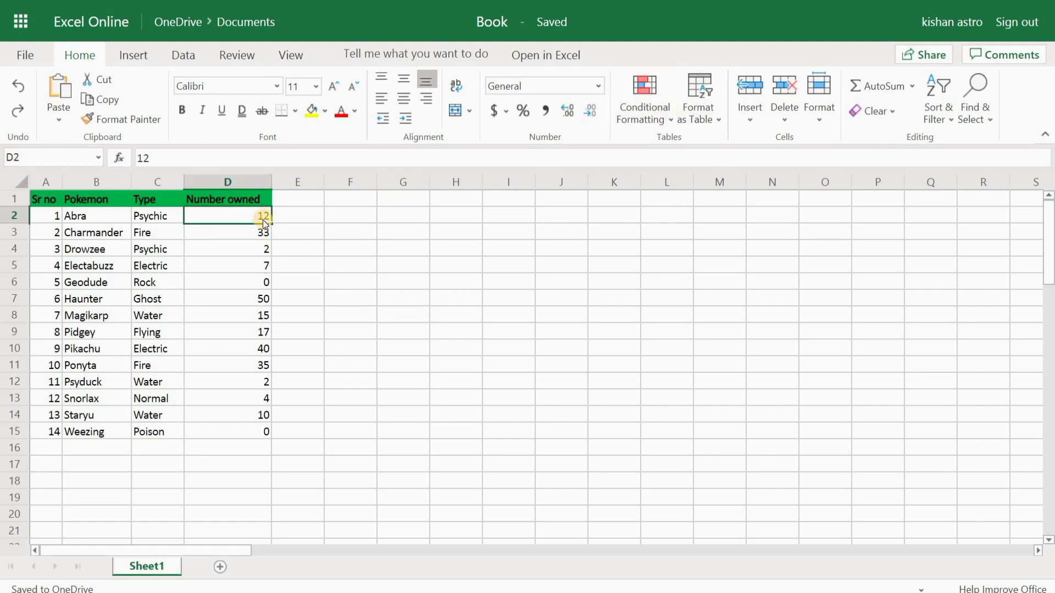
pyautogui.hotkey('ctrl', 'shift', 'Down')
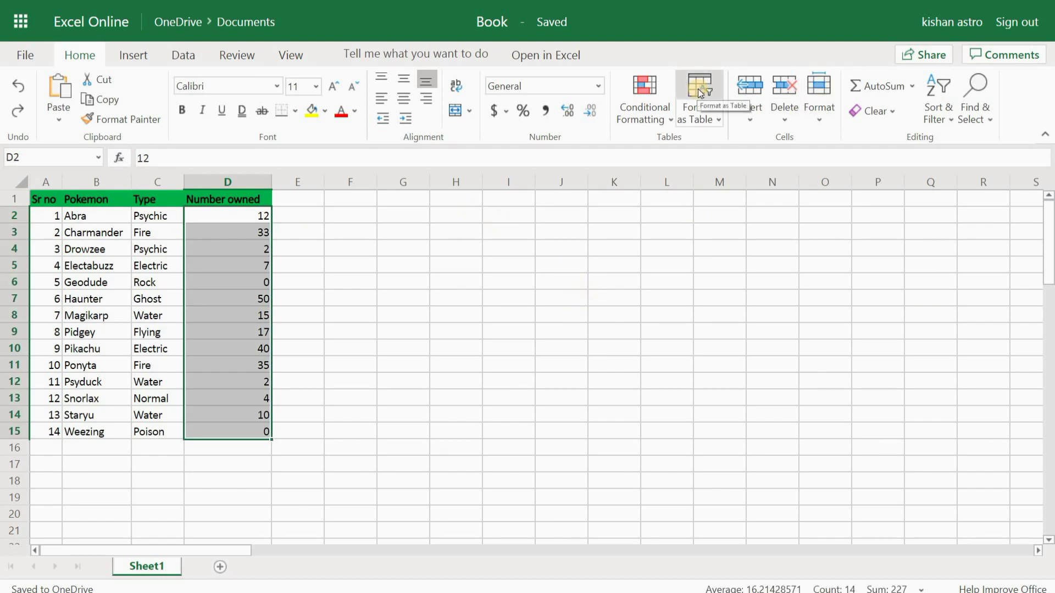
pyautogui.click(659, 117)
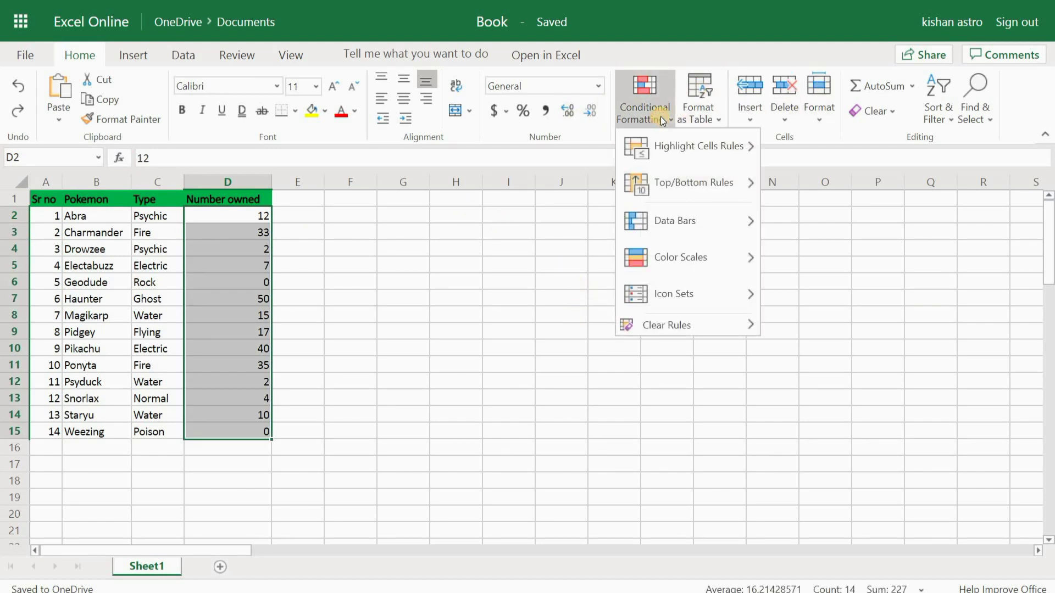
pyautogui.moveTo(704, 256)
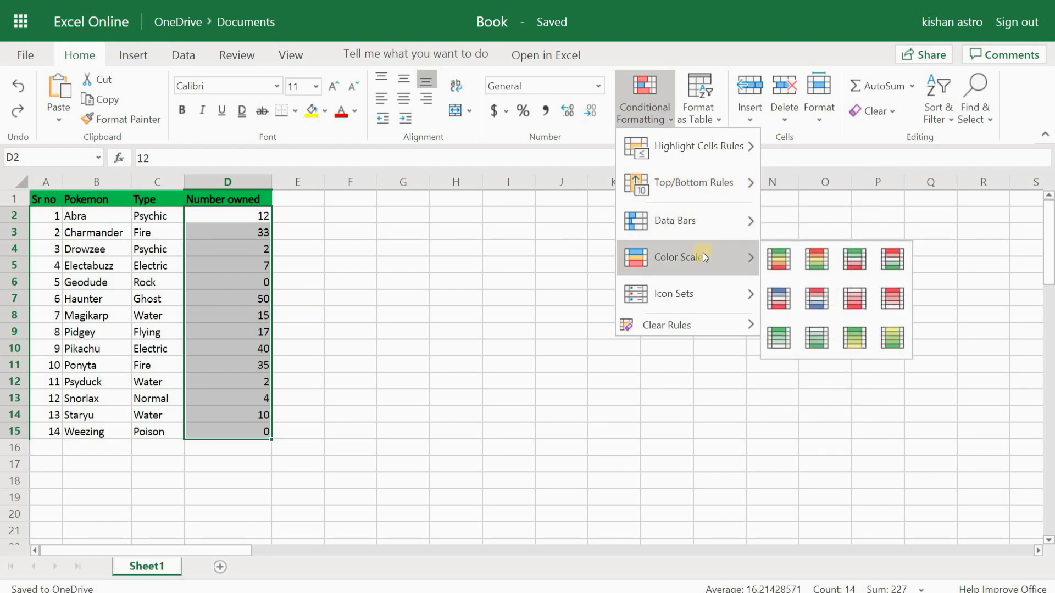
pyautogui.click(775, 263)
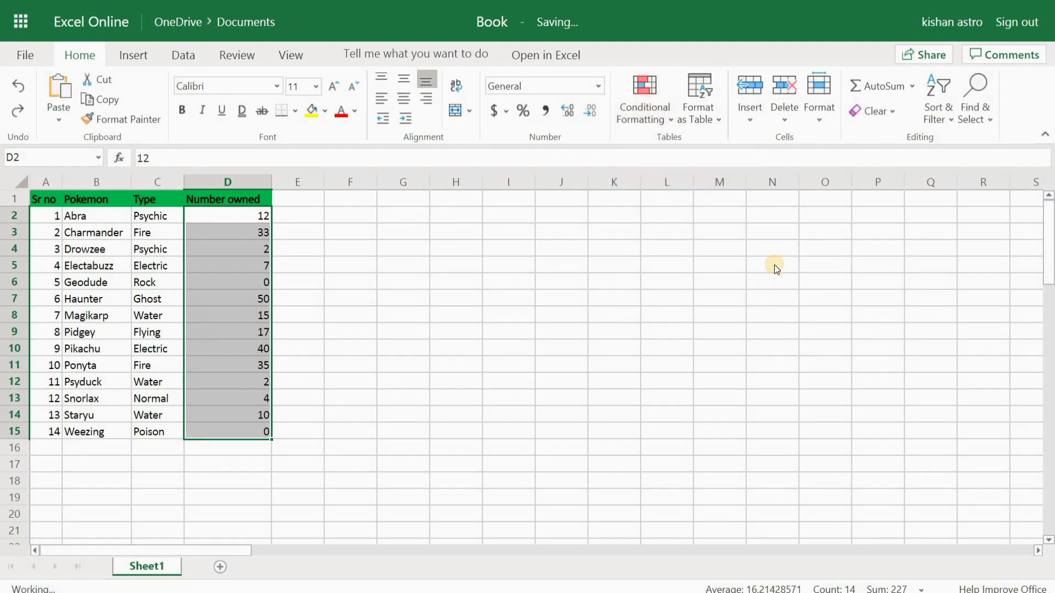
pyautogui.click(585, 314)
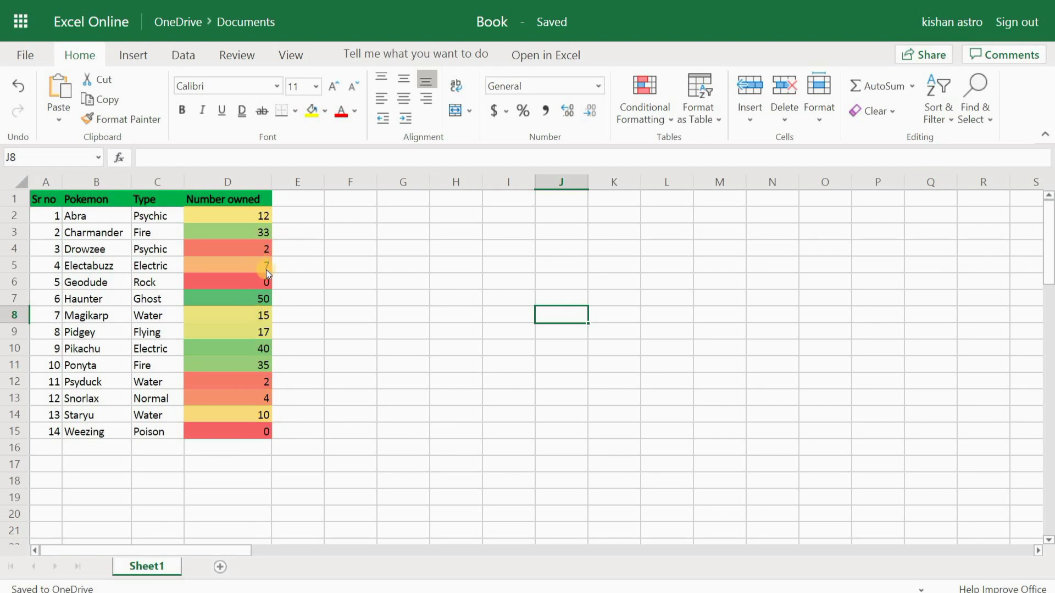
# Review the colored Number owned cells and undo the color scale
pyautogui.click(309, 252)
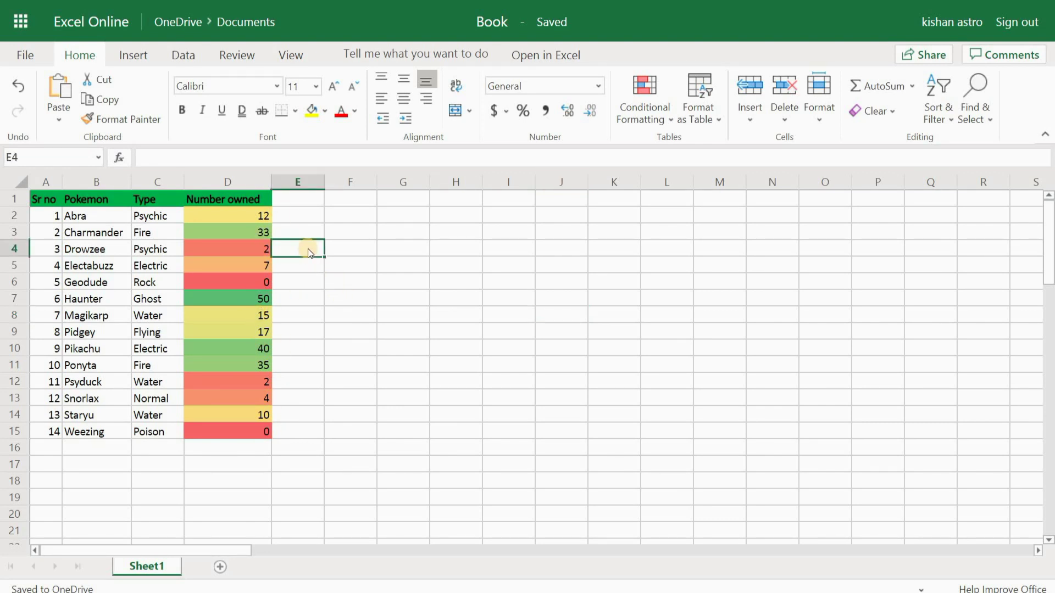
pyautogui.click(397, 268)
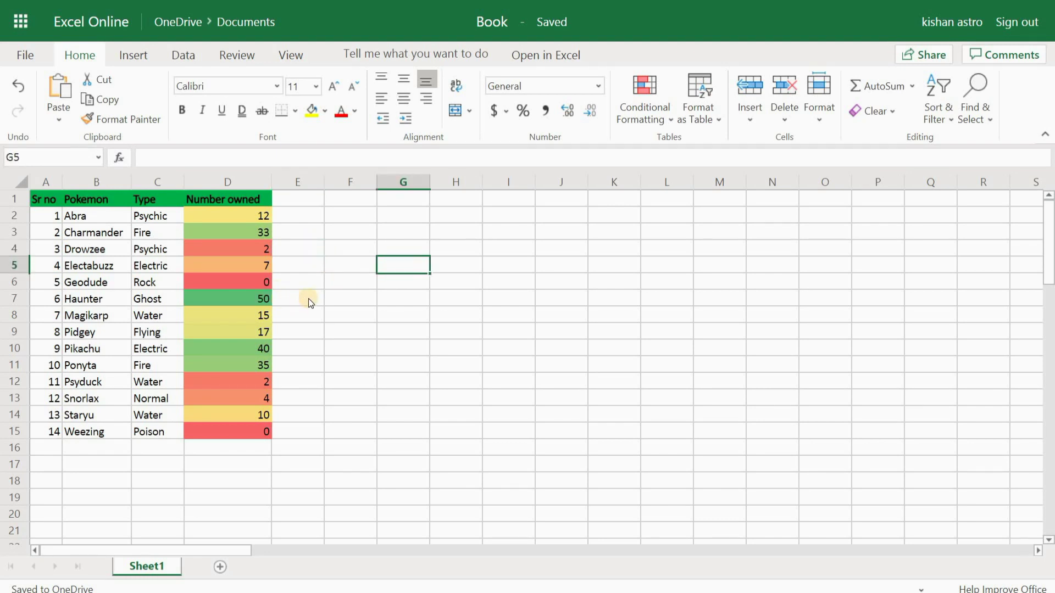
pyautogui.click(281, 249)
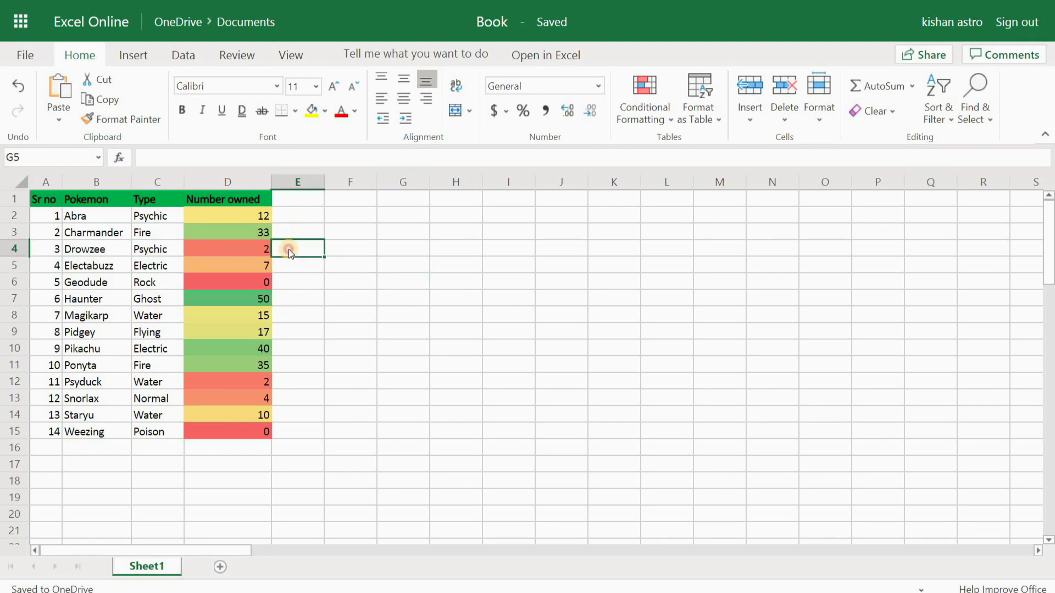
pyautogui.click(290, 437)
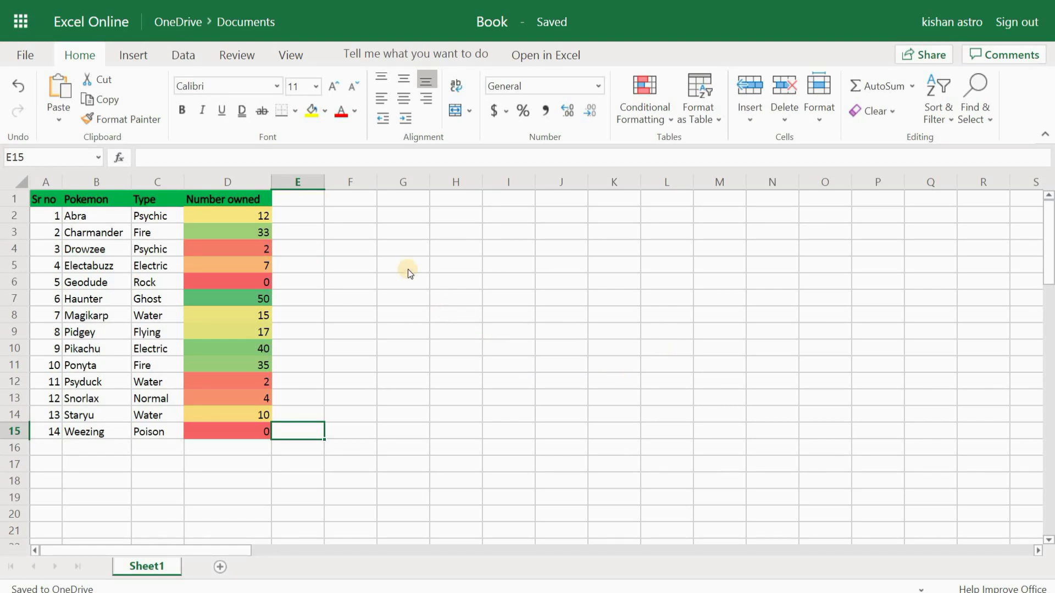
pyautogui.click(18, 86)
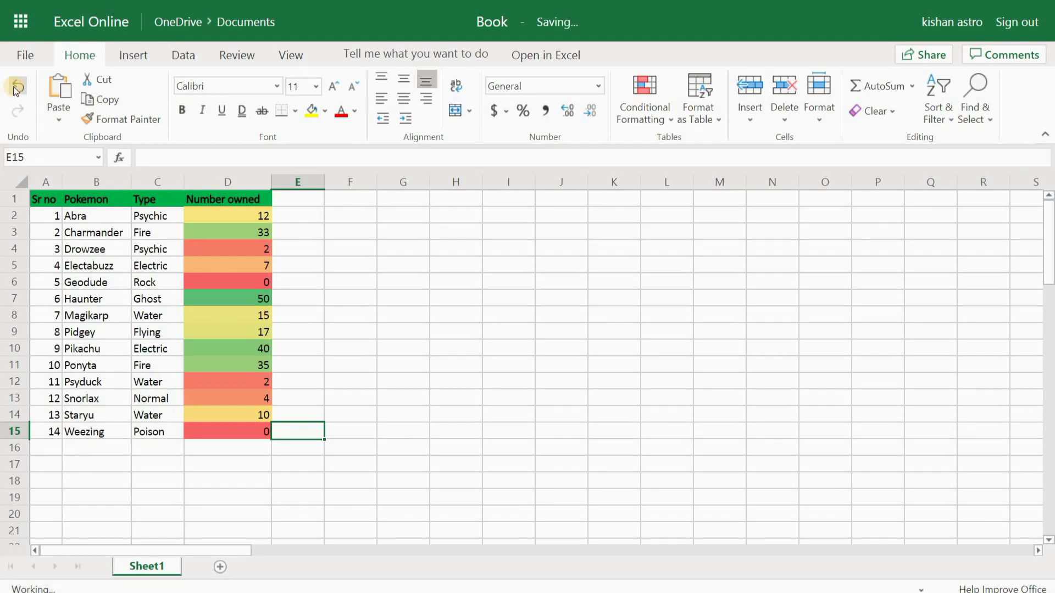
pyautogui.click(550, 279)
# Highlight the Number owned values in D2:D15 that are less than 12 with Light Red Fill with Dark Red Text
pyautogui.click(256, 218)
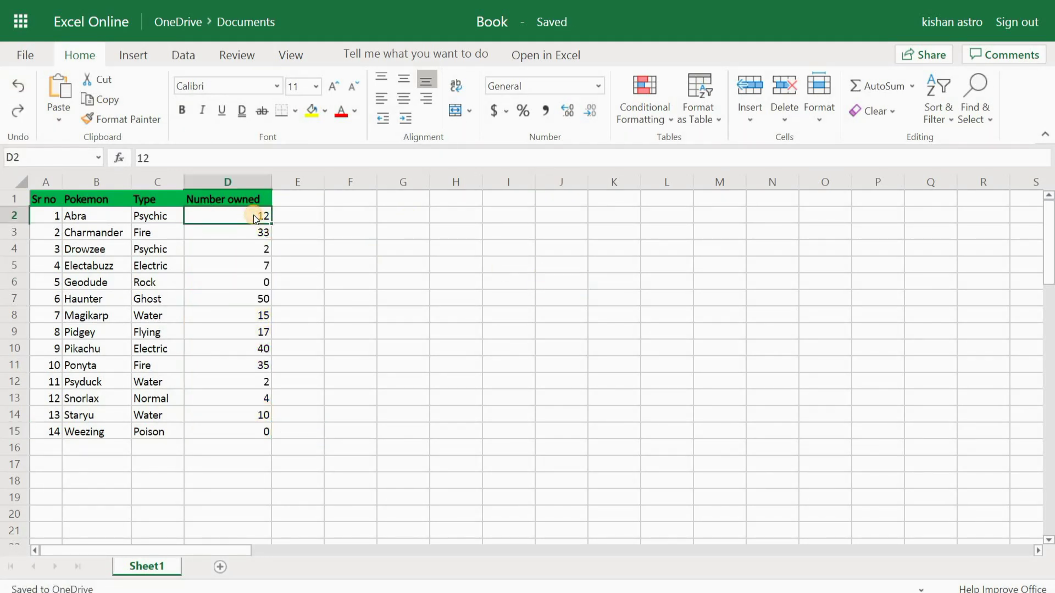
pyautogui.hotkey('ctrl', 'shift', 'Down')
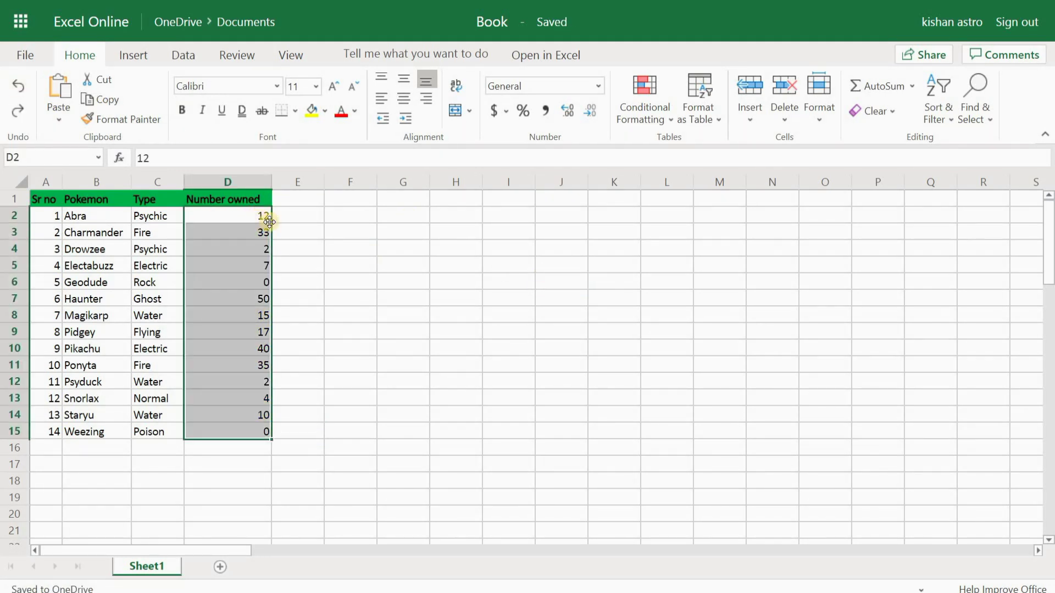
pyautogui.click(663, 123)
pyautogui.moveTo(691, 147)
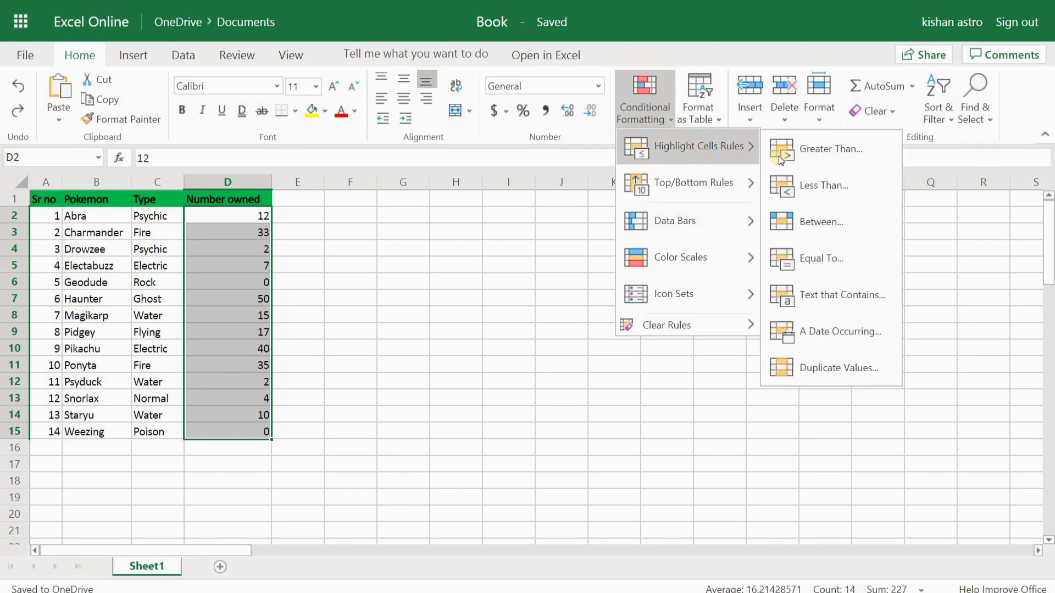
pyautogui.click(821, 187)
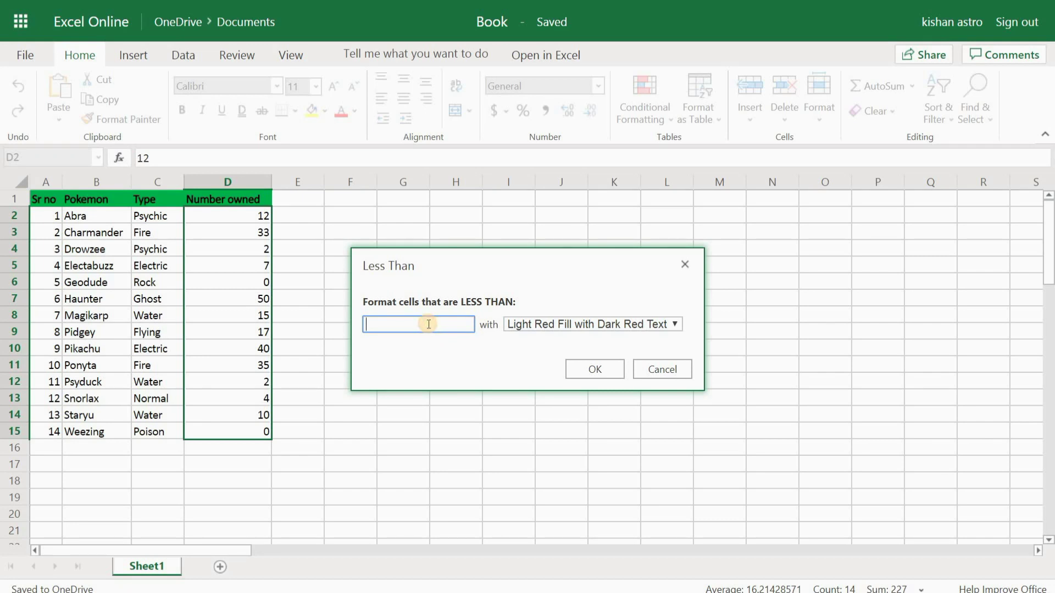
pyautogui.write('12')
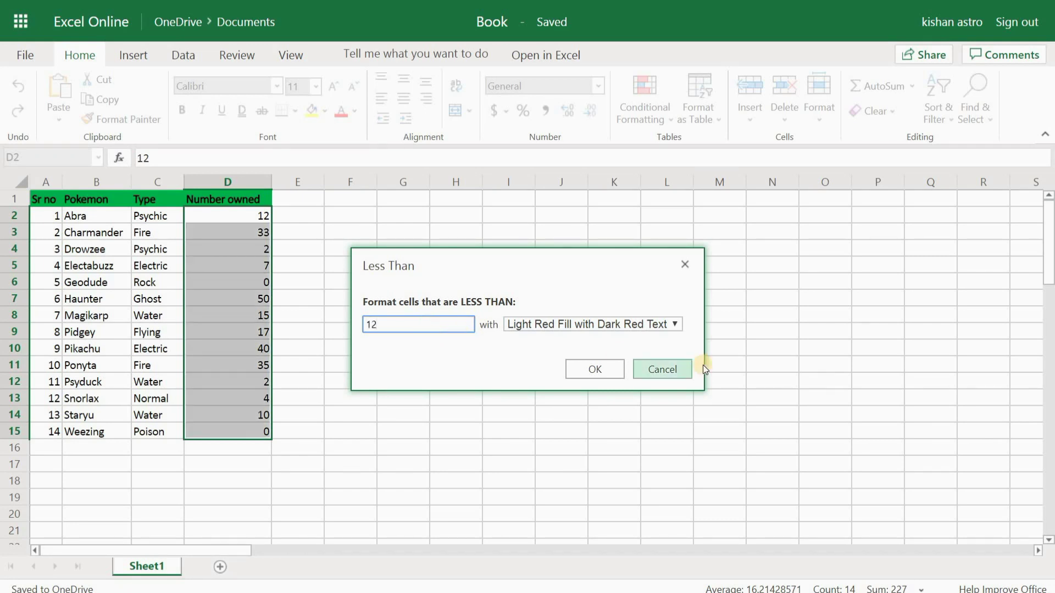
pyautogui.click(665, 324)
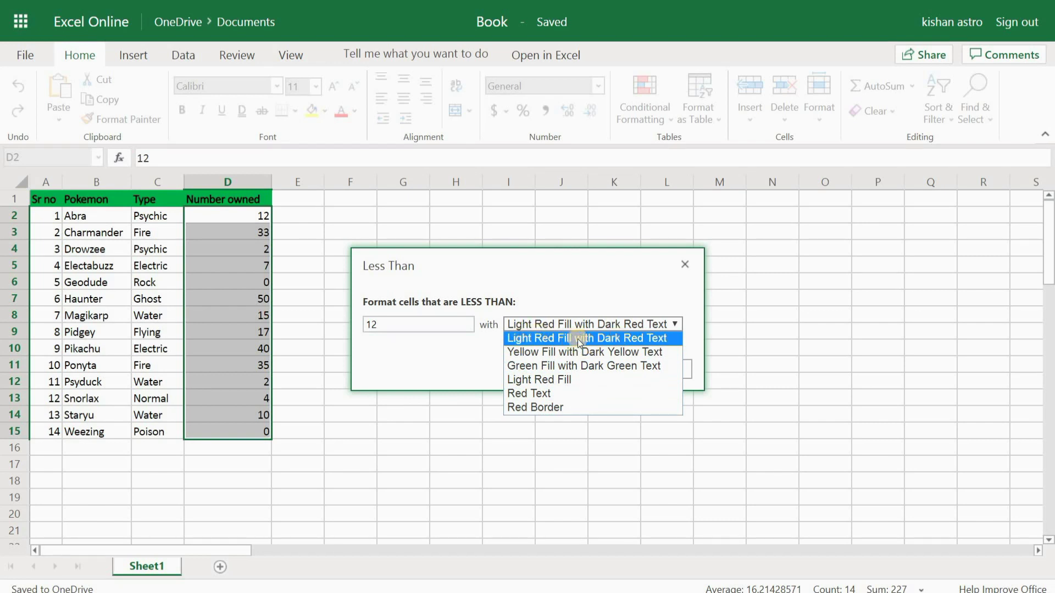
pyautogui.click(582, 338)
pyautogui.click(603, 371)
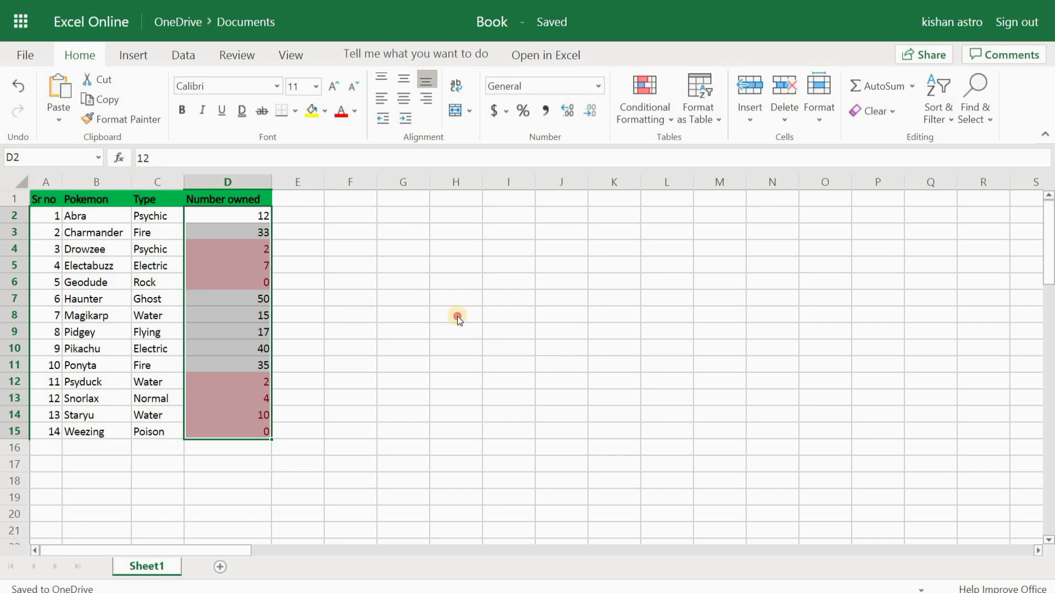
pyautogui.click(457, 316)
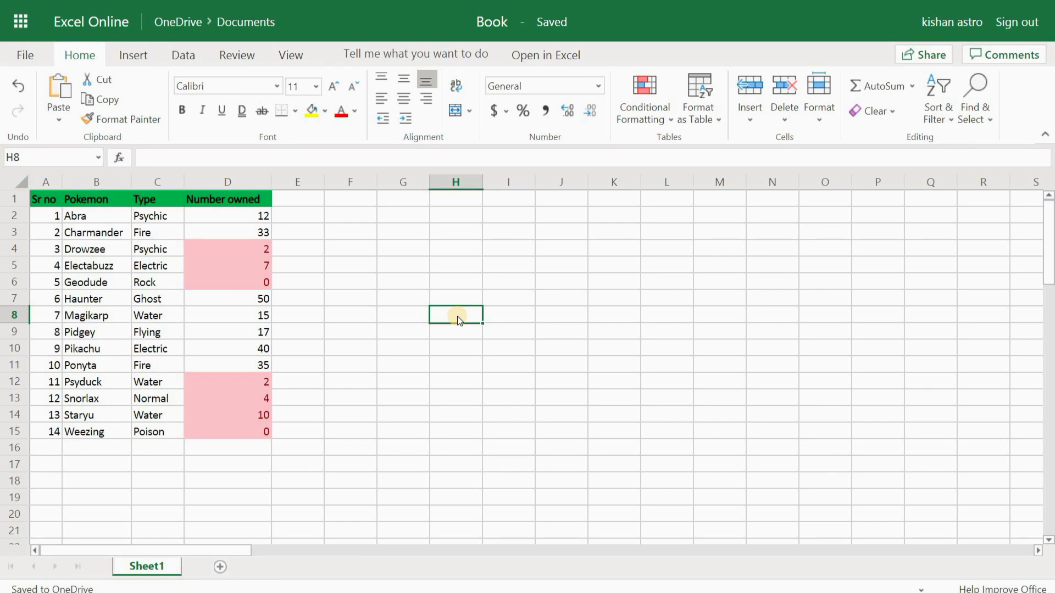
# Examine the highlighted Number owned values in D4:D6 and D12:D15
pyautogui.click(248, 254)
pyautogui.click(250, 268)
pyautogui.click(252, 281)
pyautogui.click(262, 380)
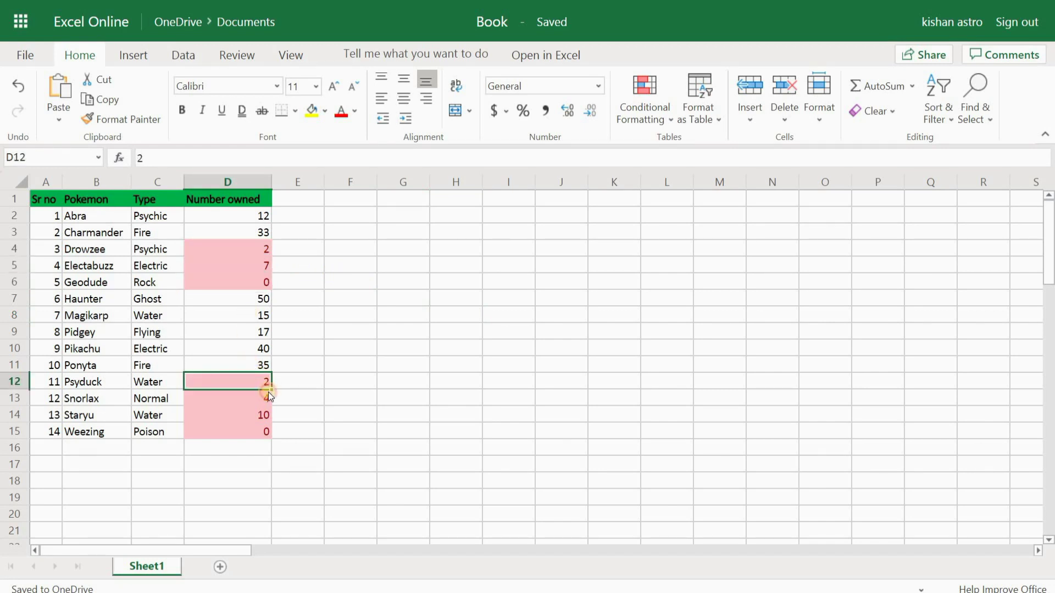
pyautogui.click(267, 399)
pyautogui.click(262, 418)
pyautogui.click(262, 433)
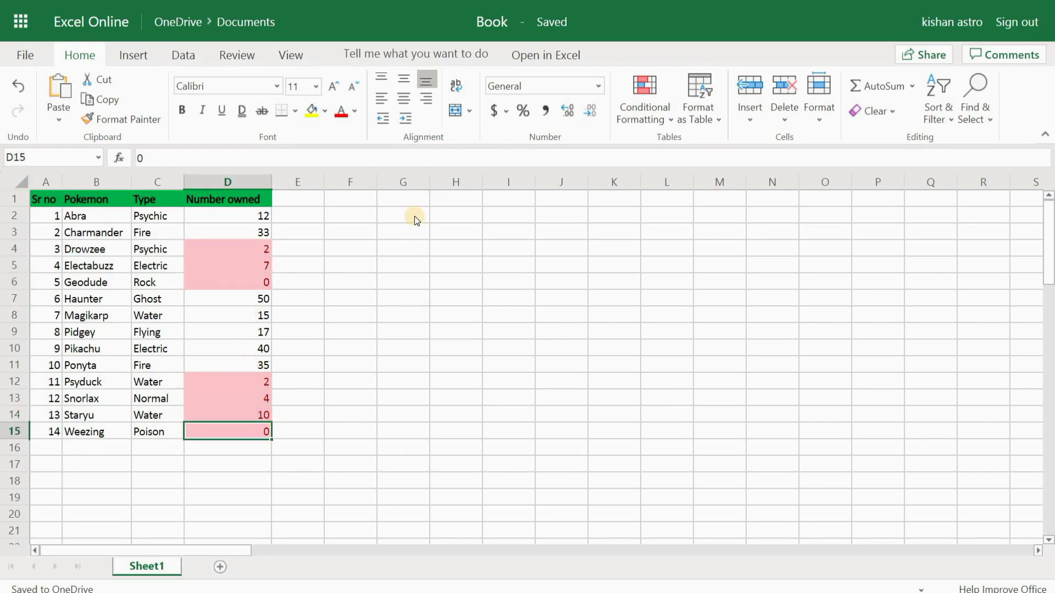
pyautogui.click(410, 235)
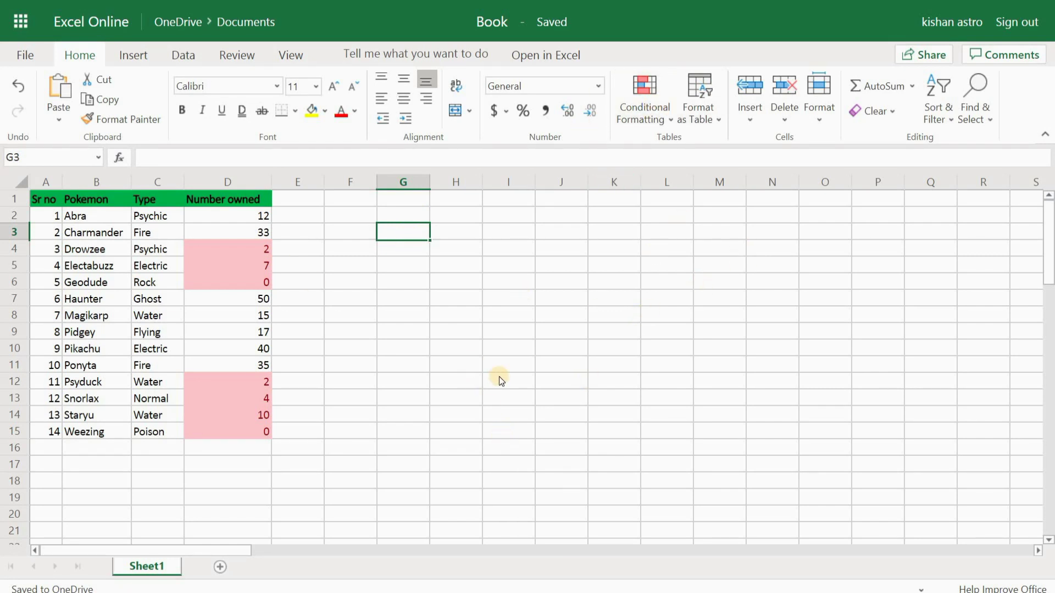
pyautogui.click(456, 315)
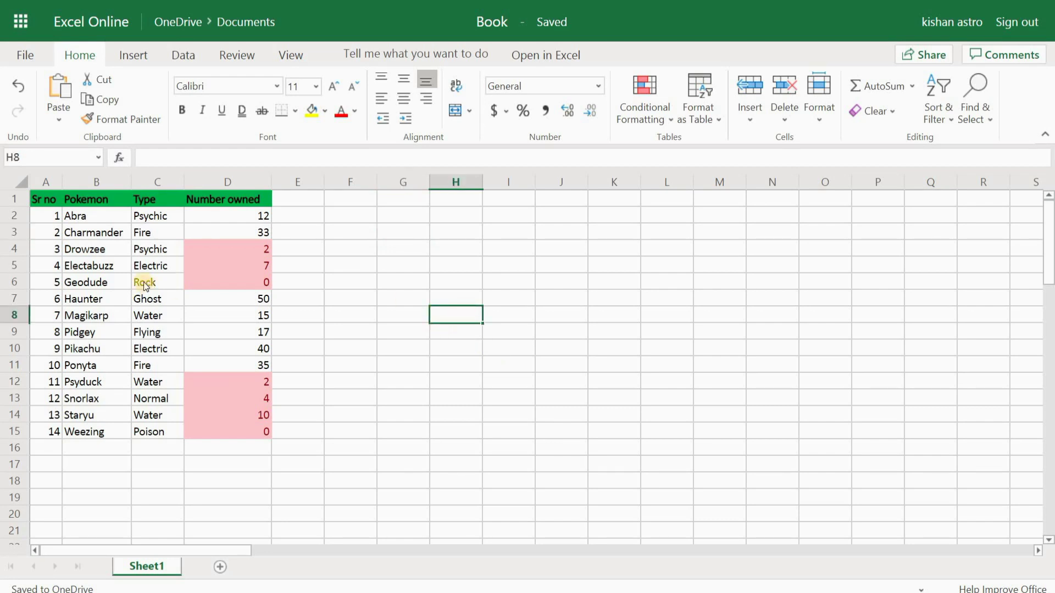
# Highlight the Type cells in C2:C15 that are equal to Electric with Yellow Fill with Dark Yellow Text
pyautogui.click(162, 216)
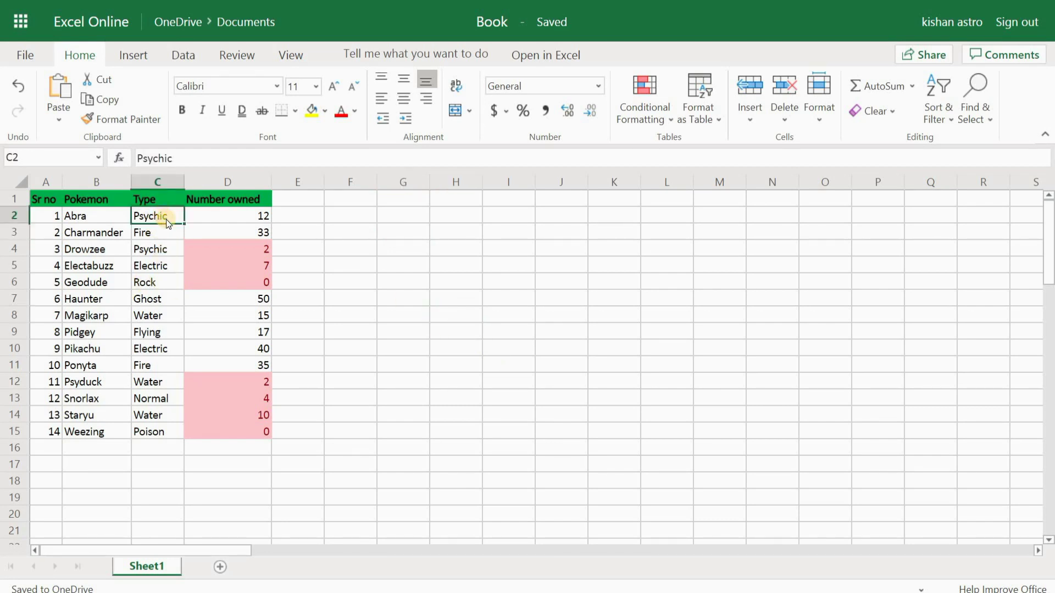
pyautogui.hotkey('ctrl', 'shift', 'Down')
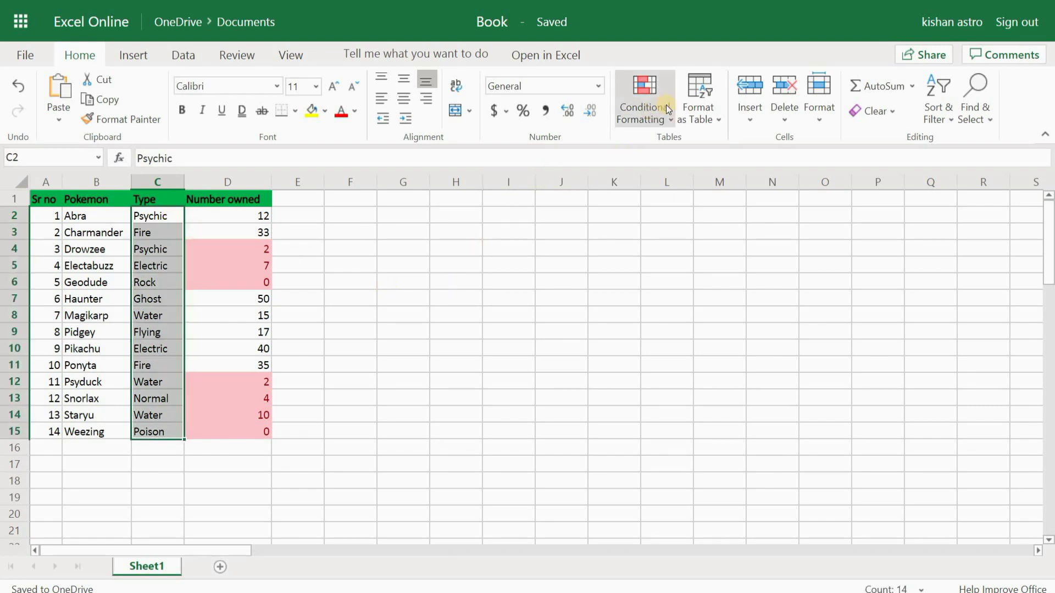
pyautogui.click(668, 110)
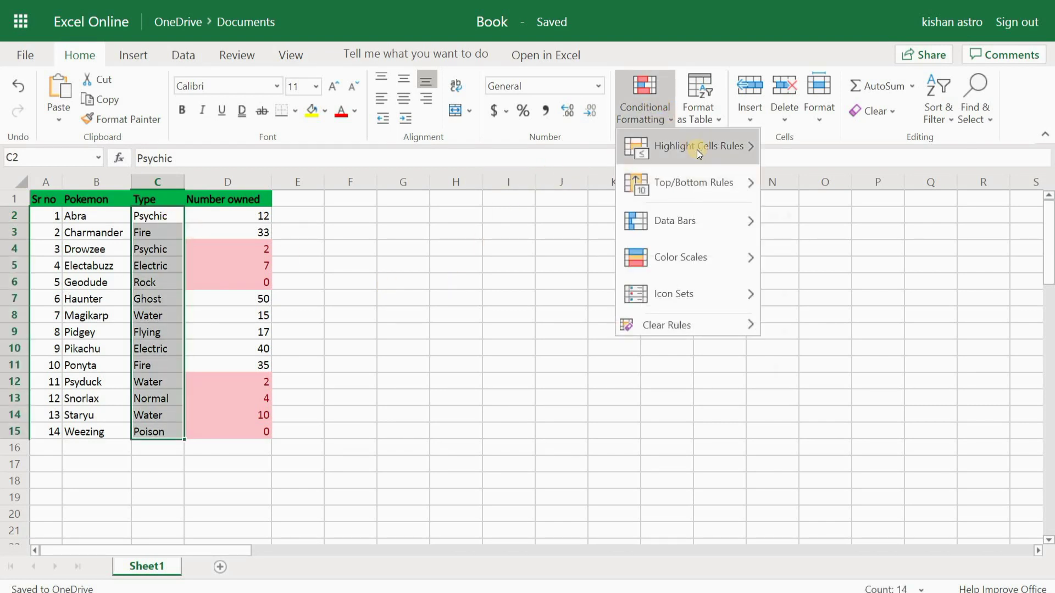
pyautogui.moveTo(698, 153)
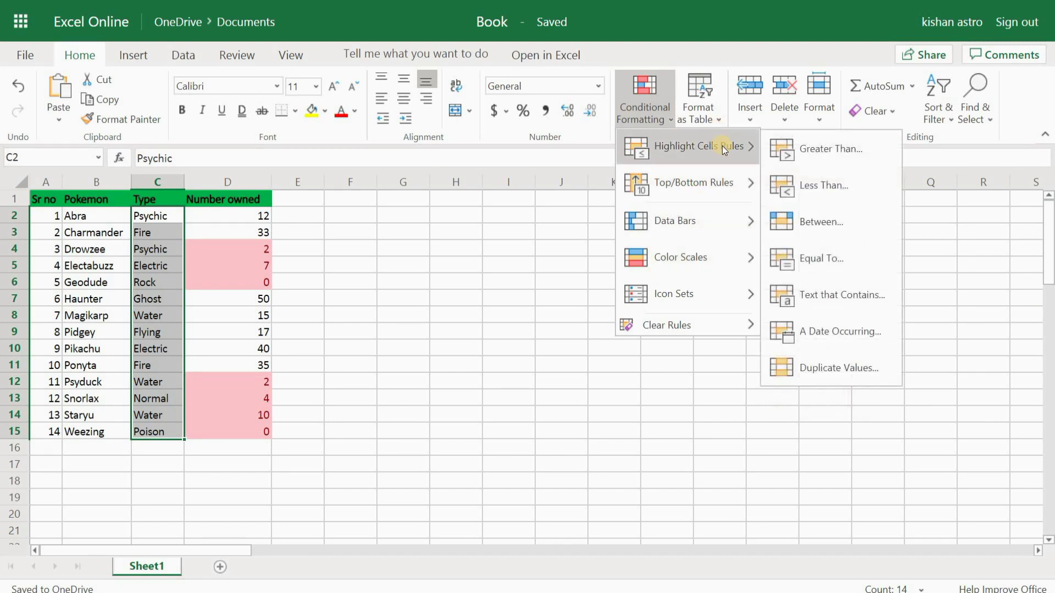
pyautogui.click(802, 258)
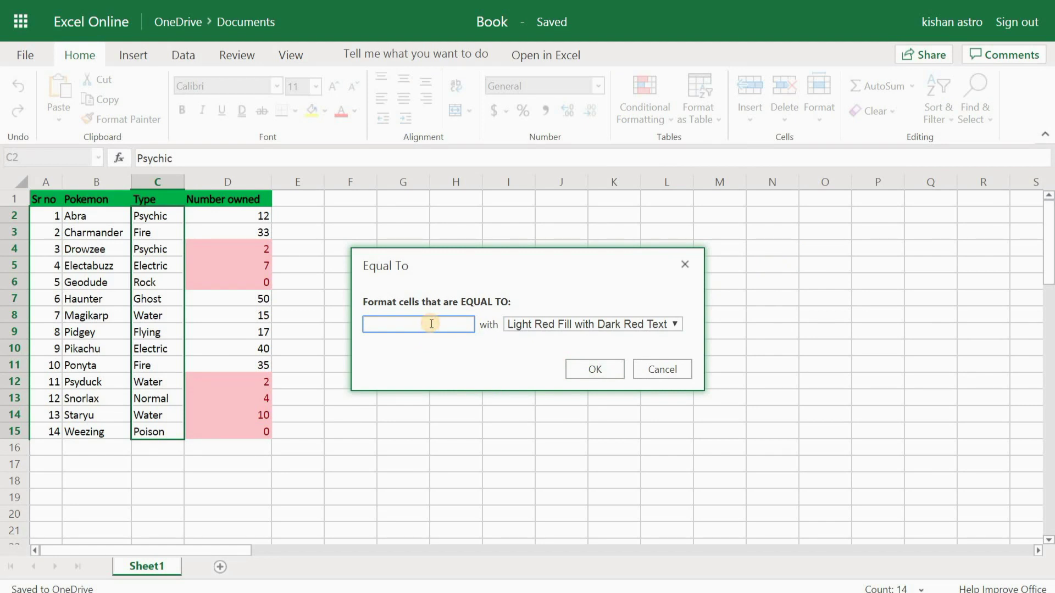
pyautogui.write('Electric')
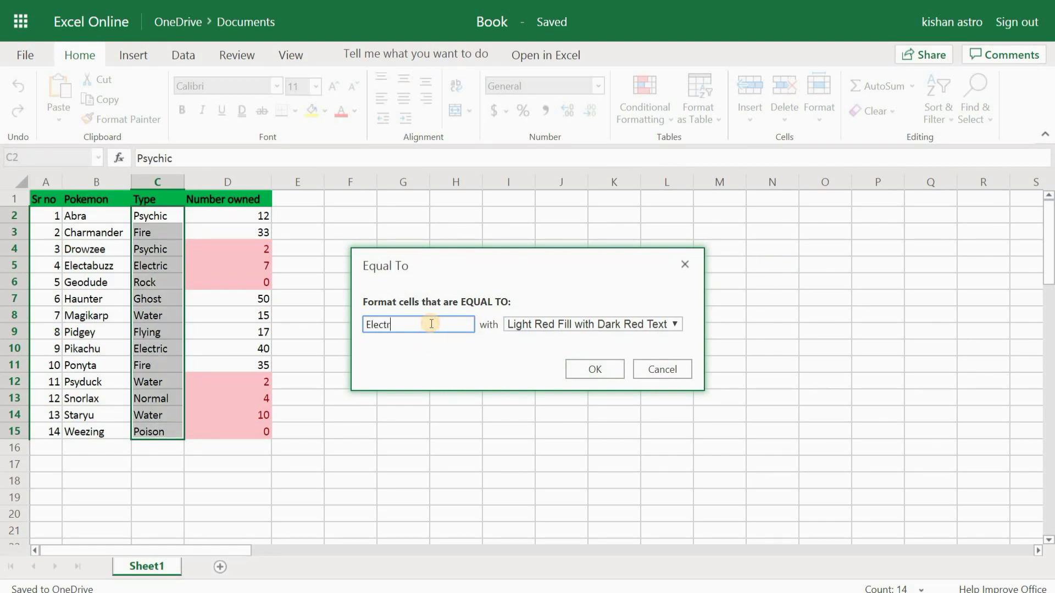
pyautogui.click(632, 324)
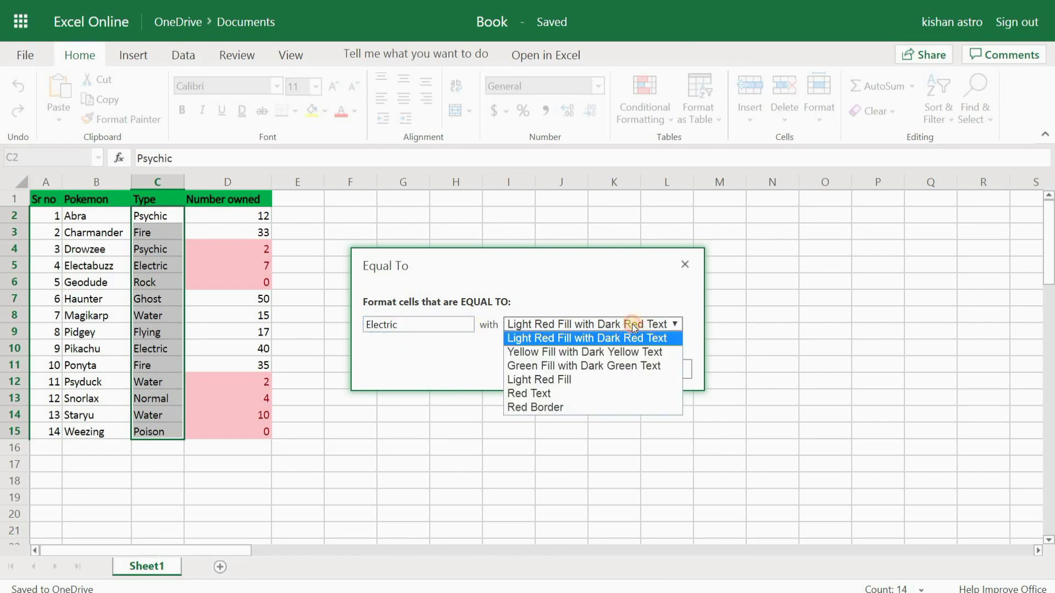
pyautogui.click(603, 352)
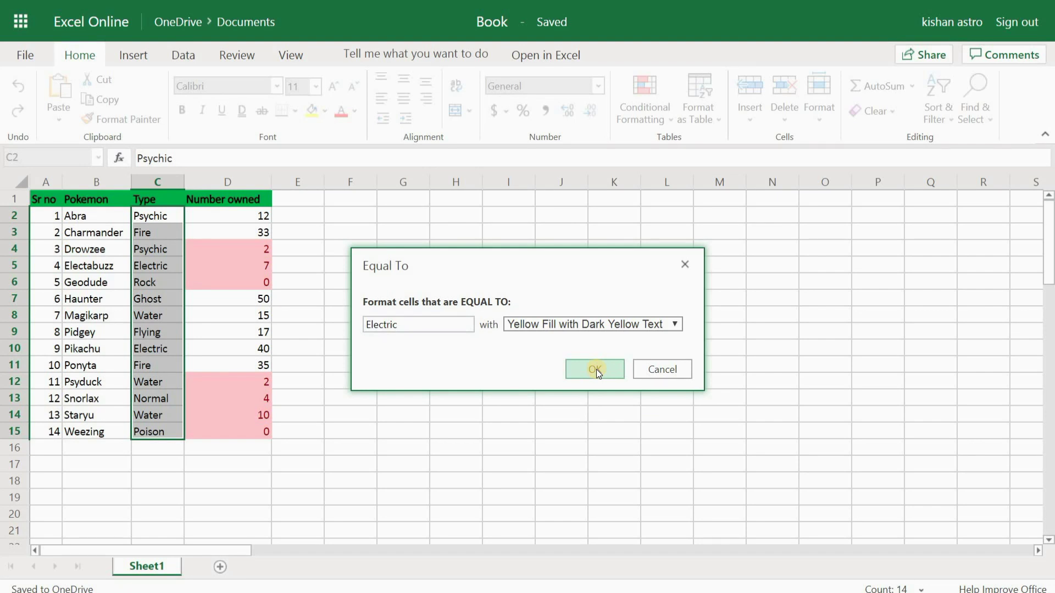
pyautogui.click(595, 369)
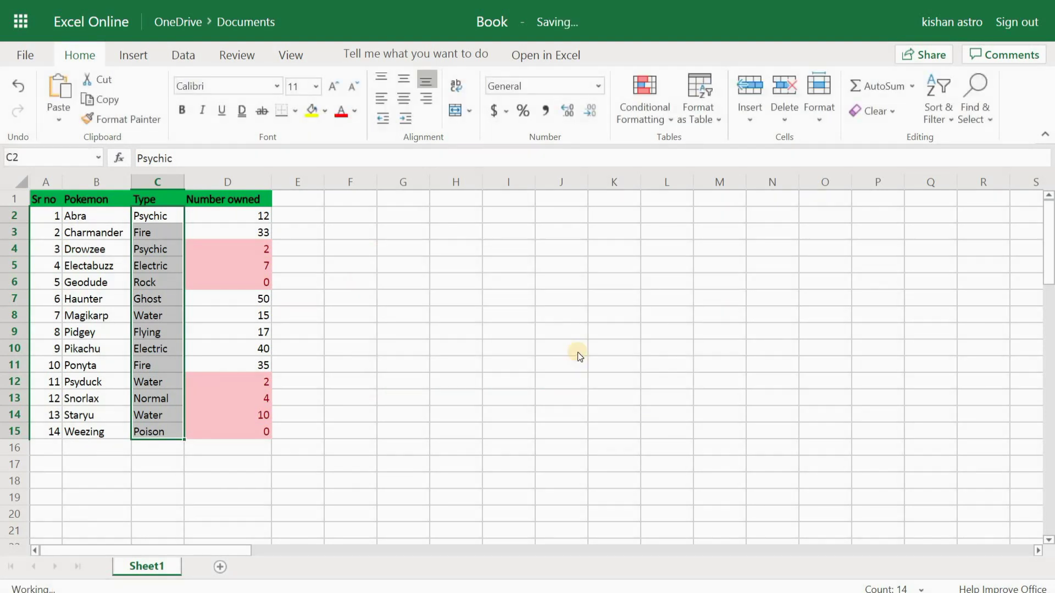
pyautogui.click(523, 301)
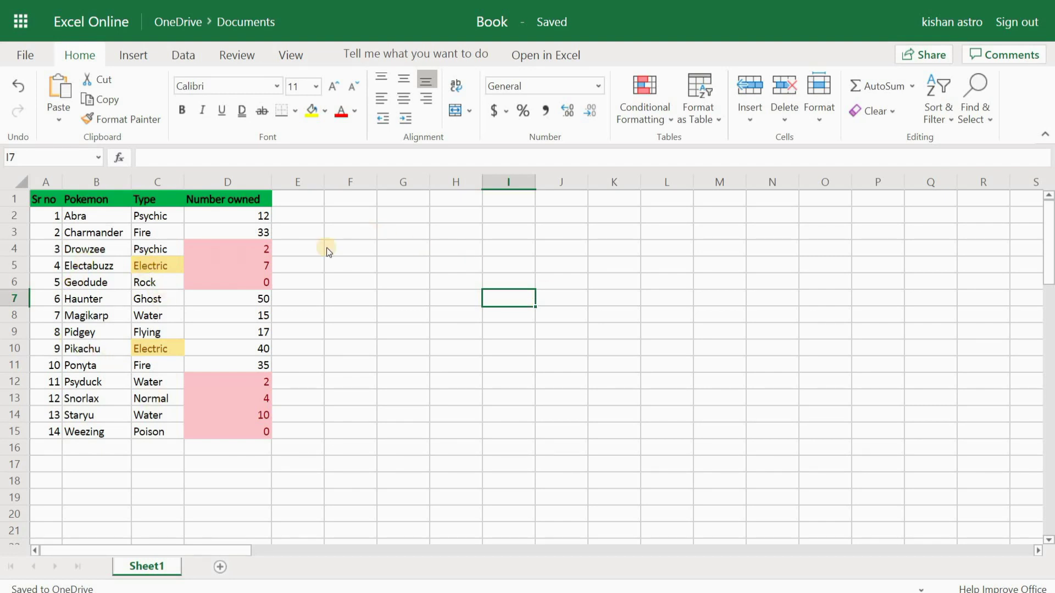
pyautogui.click(163, 217)
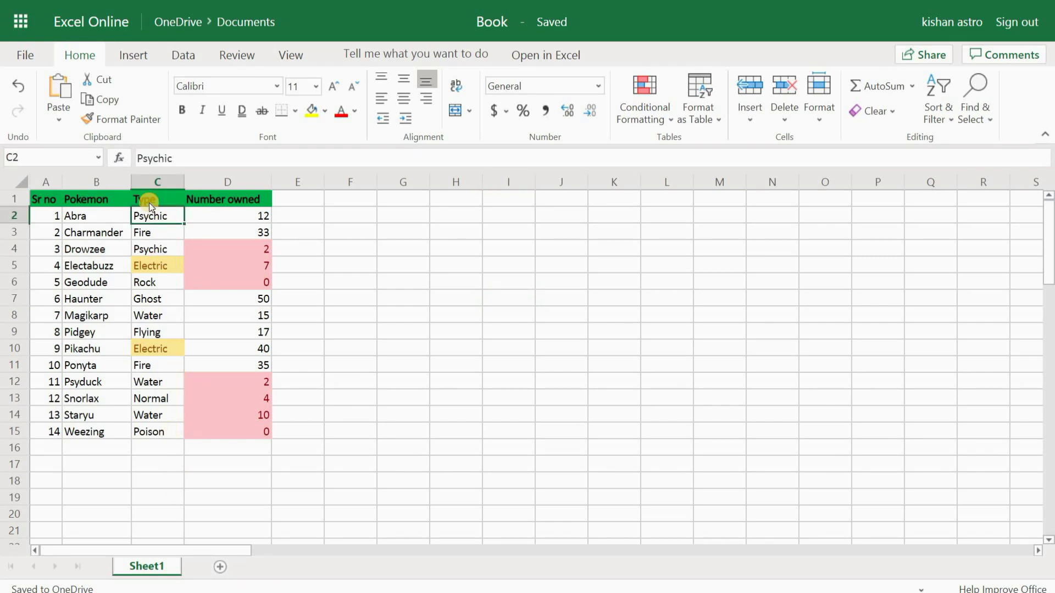
pyautogui.click(647, 119)
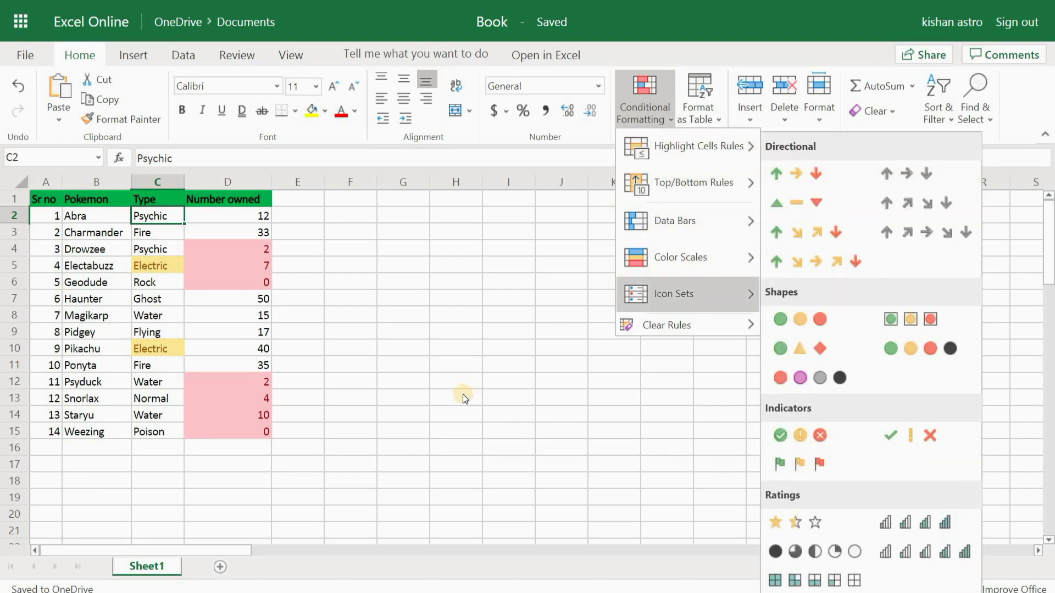
pyautogui.click(506, 390)
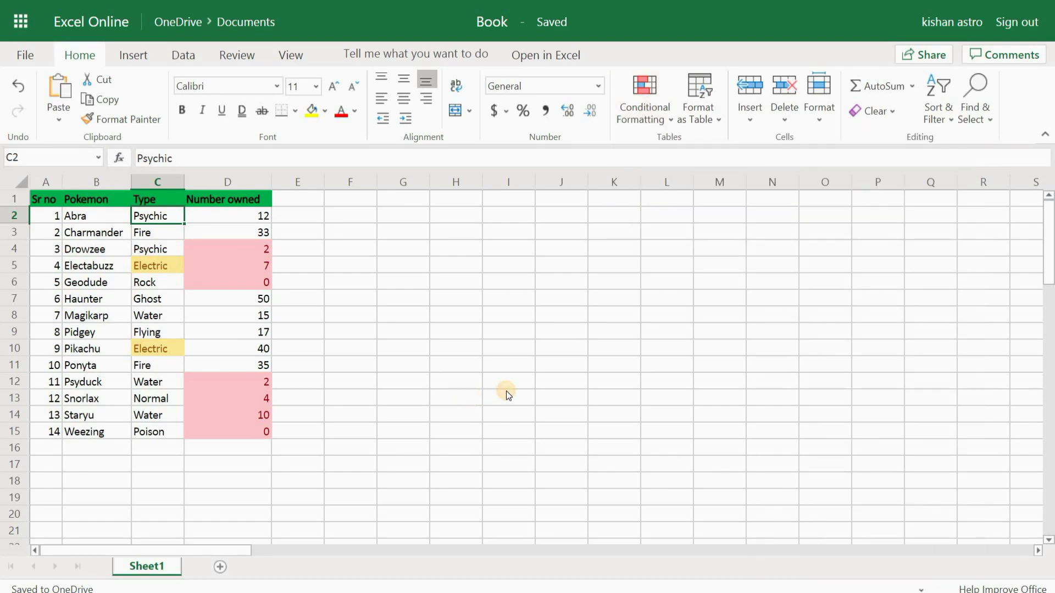